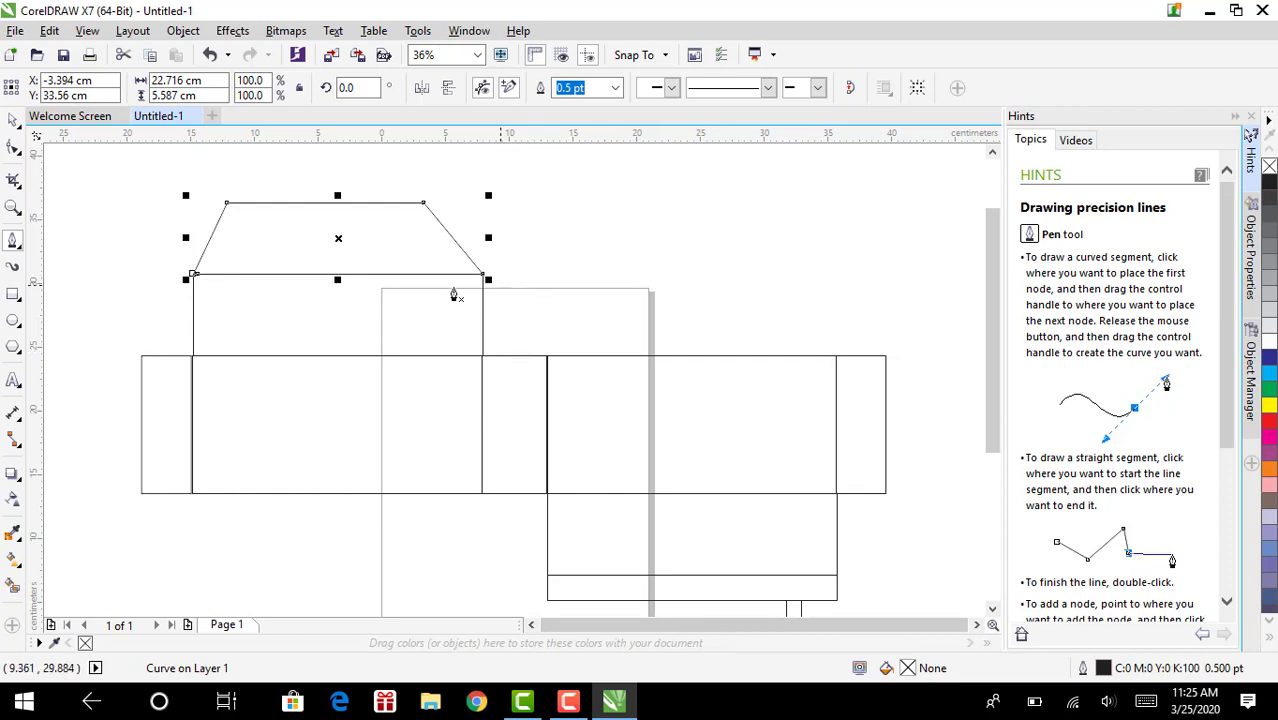
Draw a closed trapezoid flap about 5 cm wide and 4.7 cm high on the upper edge of the narrow middle panel
left_click(482, 356)
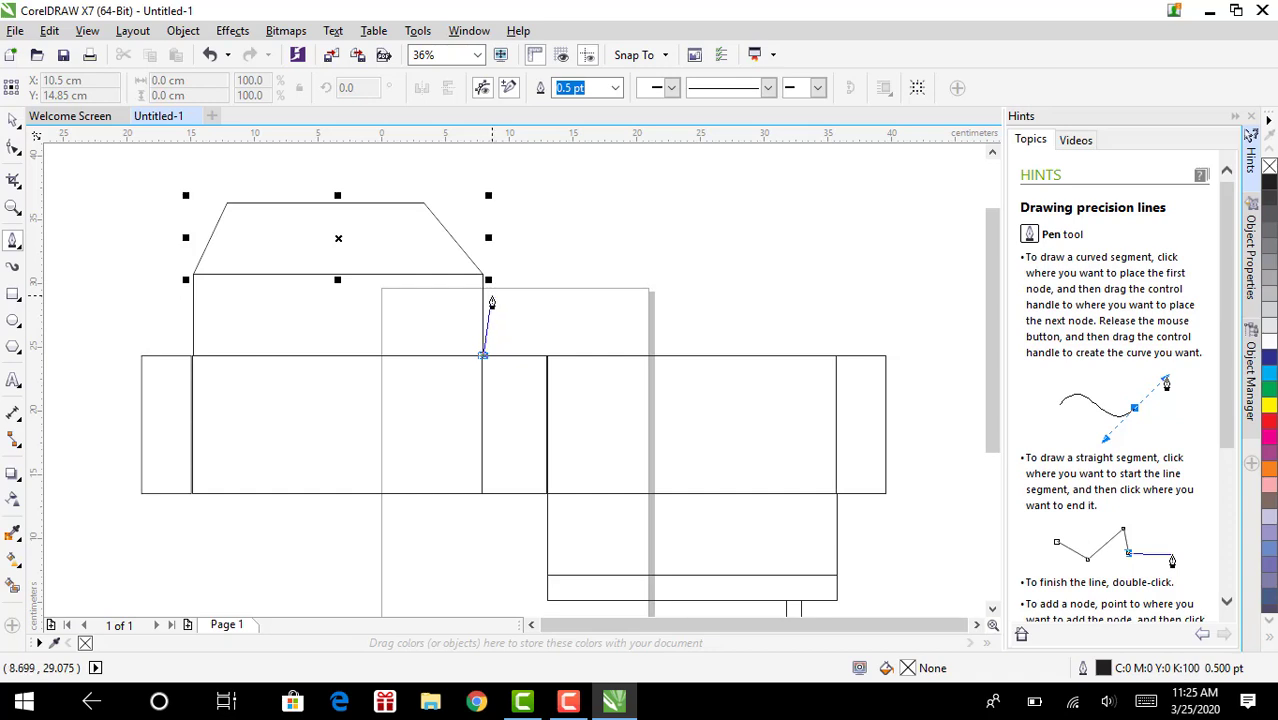
left_click(490, 294)
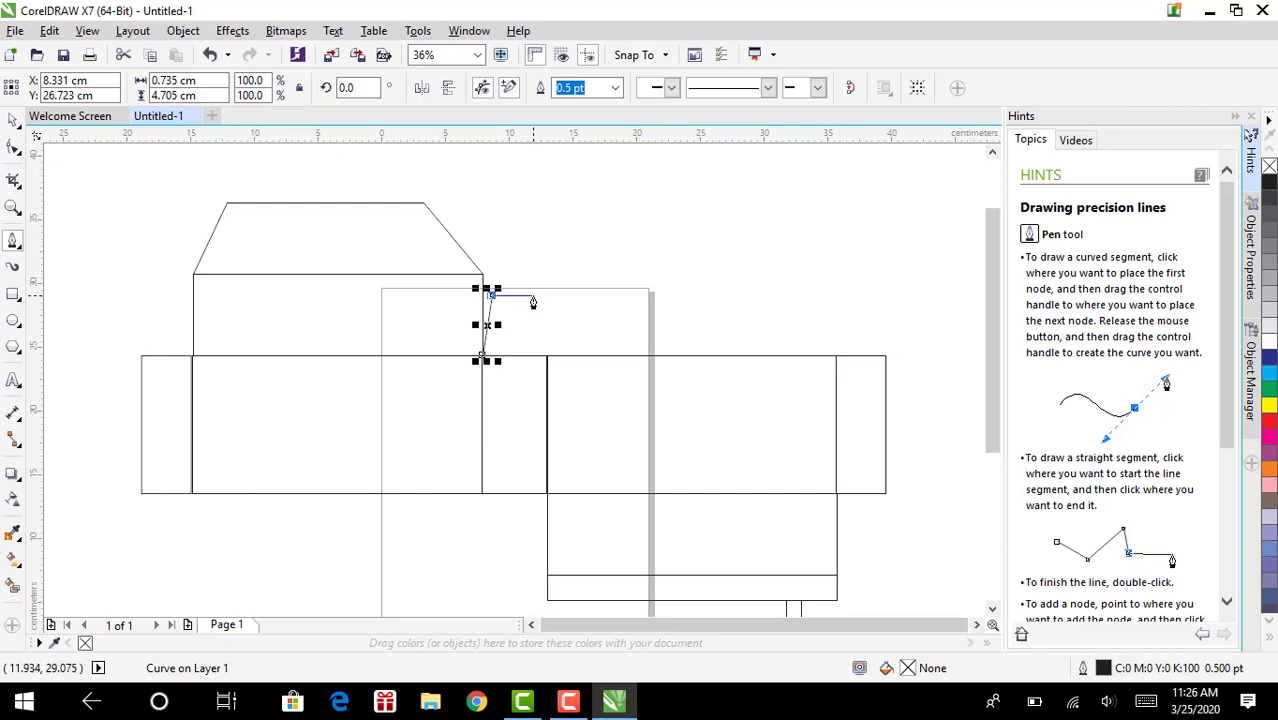
left_click(533, 295)
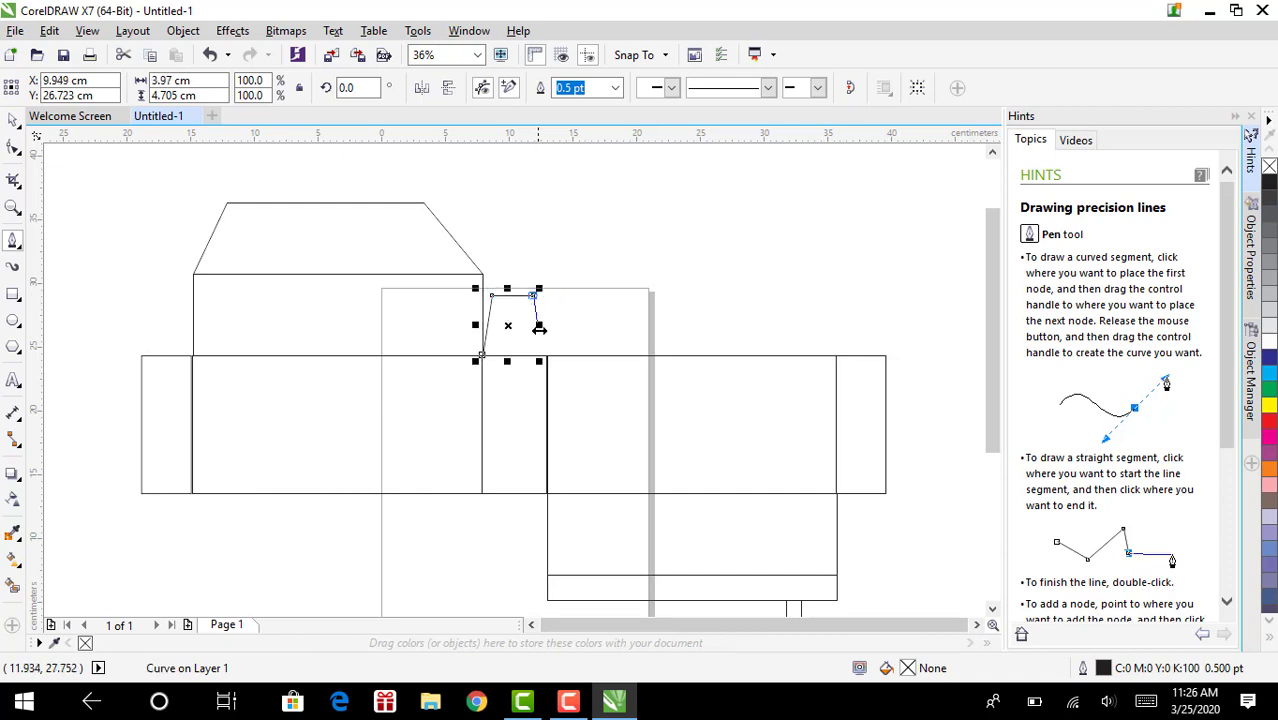
left_click(545, 357)
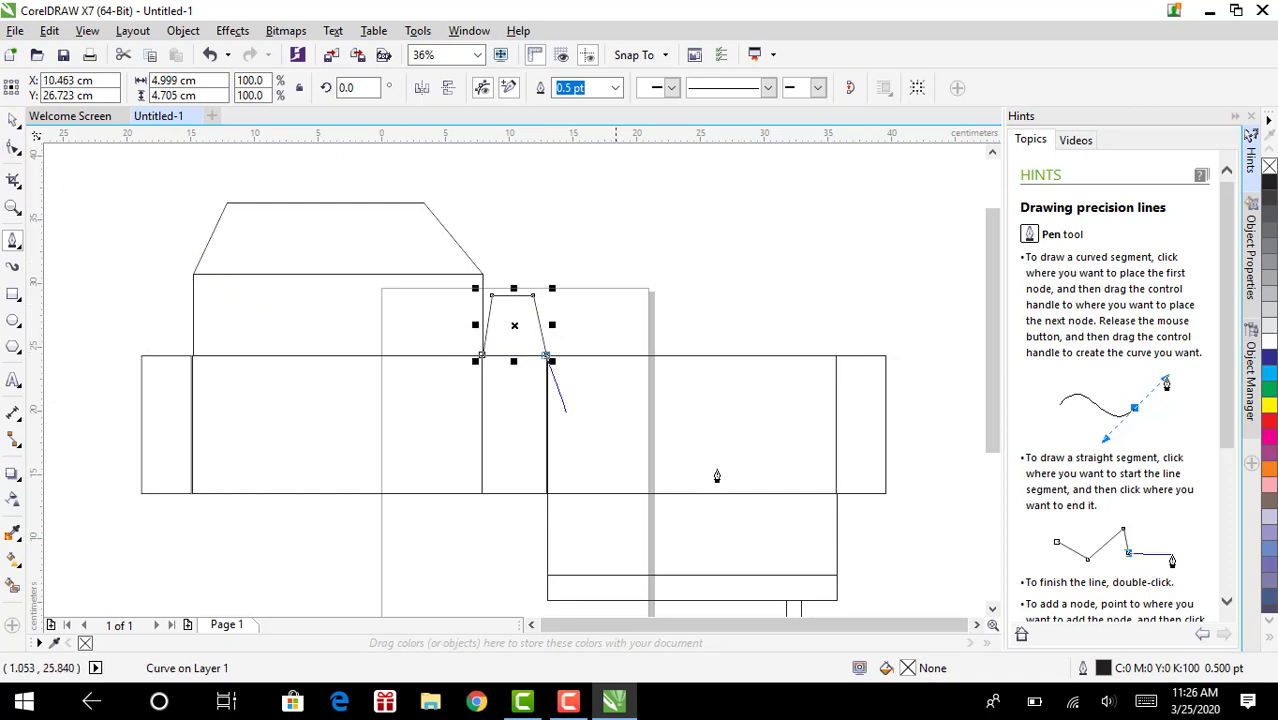
left_click(483, 357)
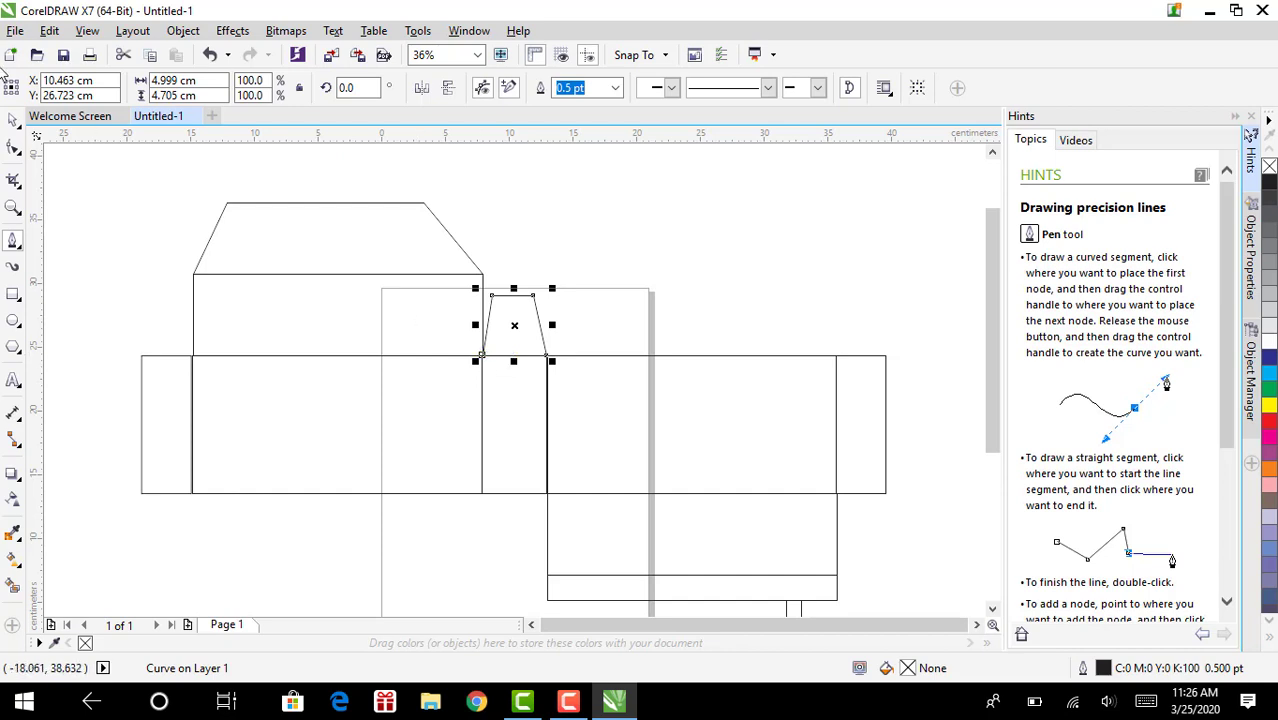
Place a copy of the trapezoid flap below the narrow middle panel and rotate it about 180 degrees
left_click(14, 120)
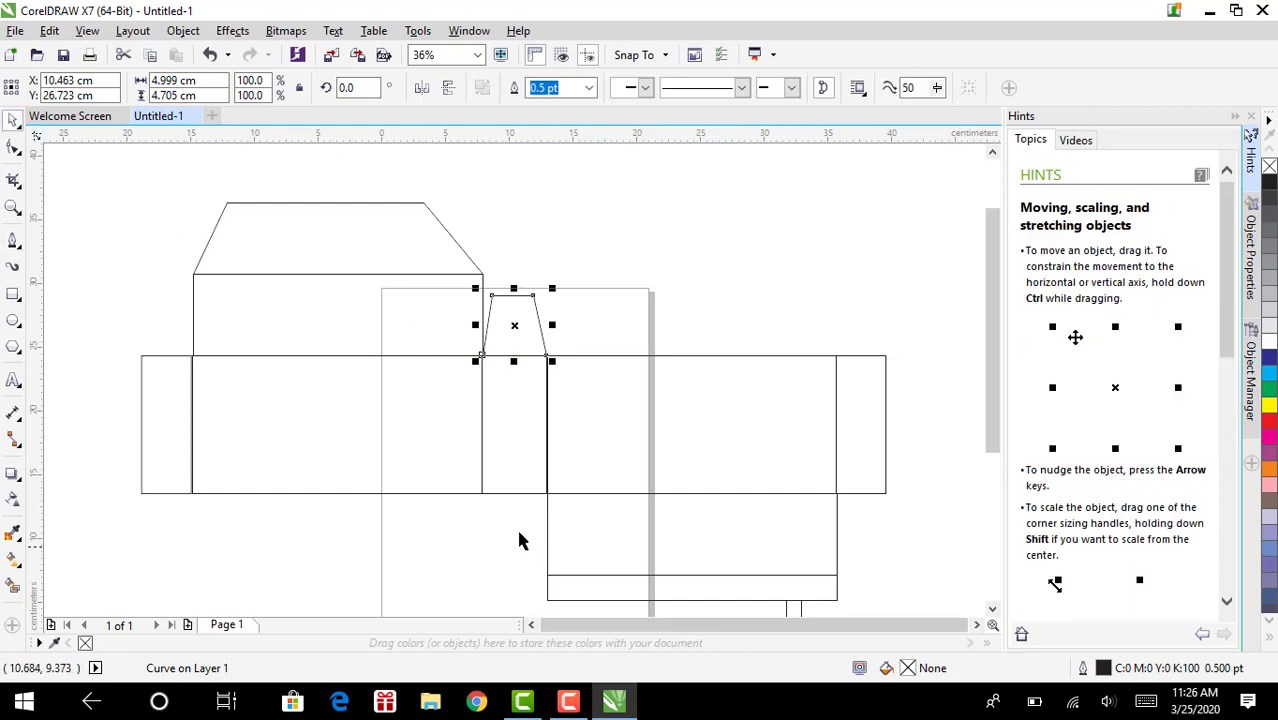
left_click_drag(502, 328, 502, 553)
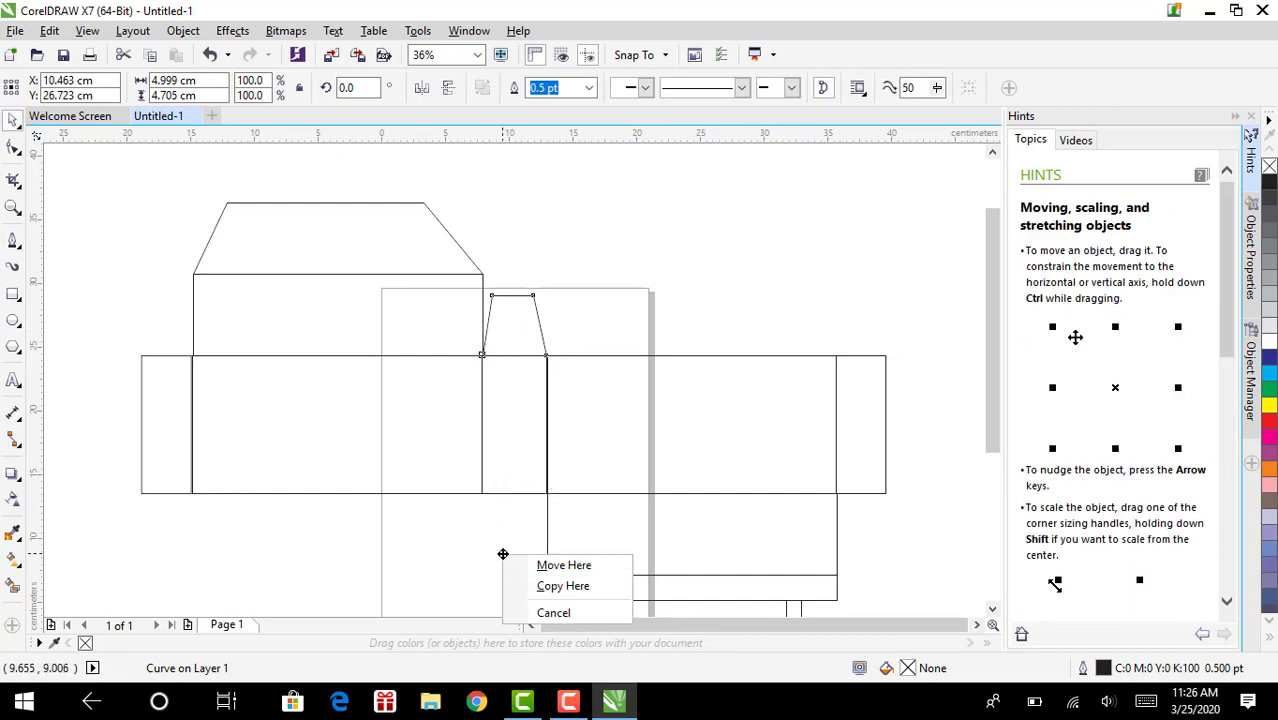
left_click(552, 588)
left_click(514, 556)
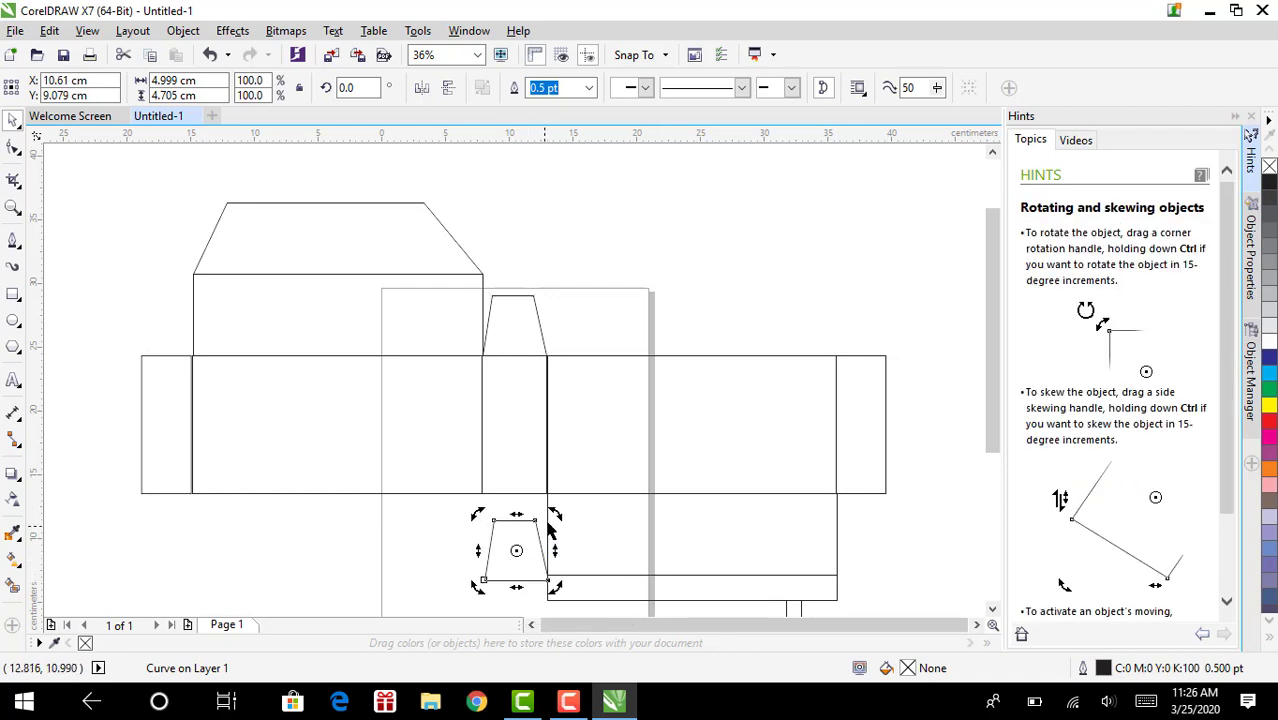
left_click_drag(554, 512, 478, 540)
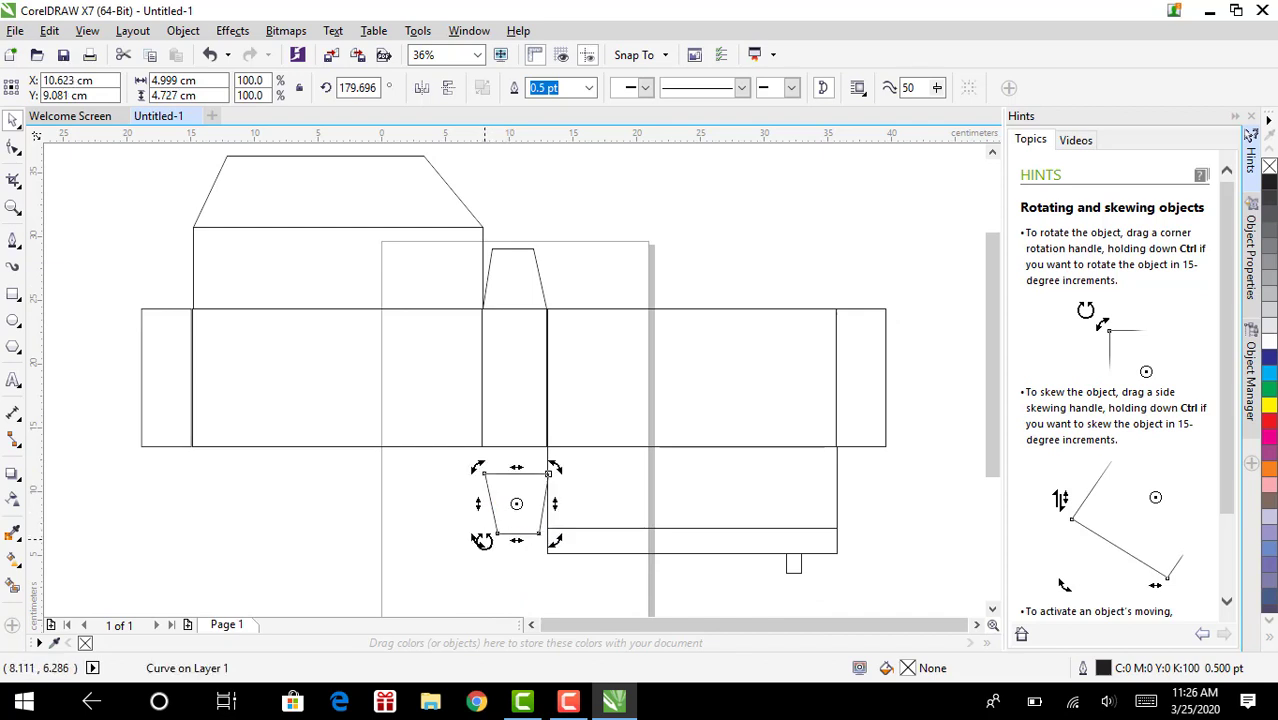
Move the inverted flap up against the lower edge of the narrow middle panel
left_click(585, 514)
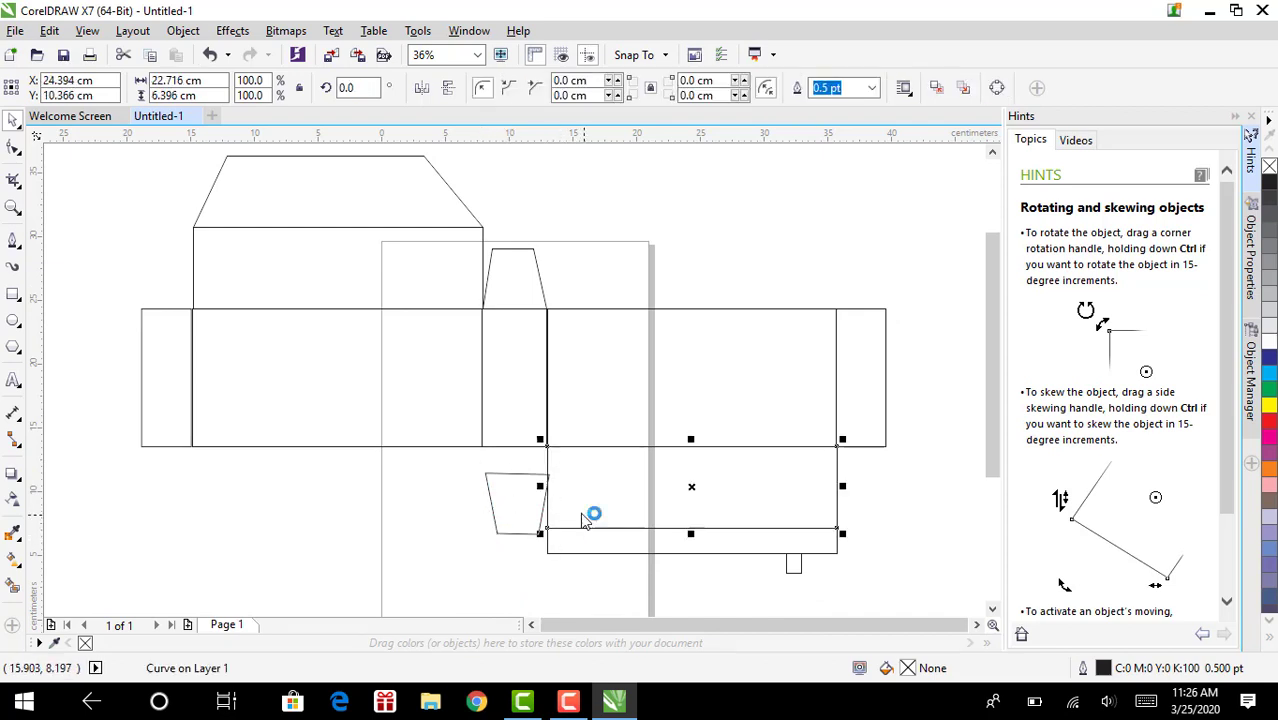
left_click(538, 508)
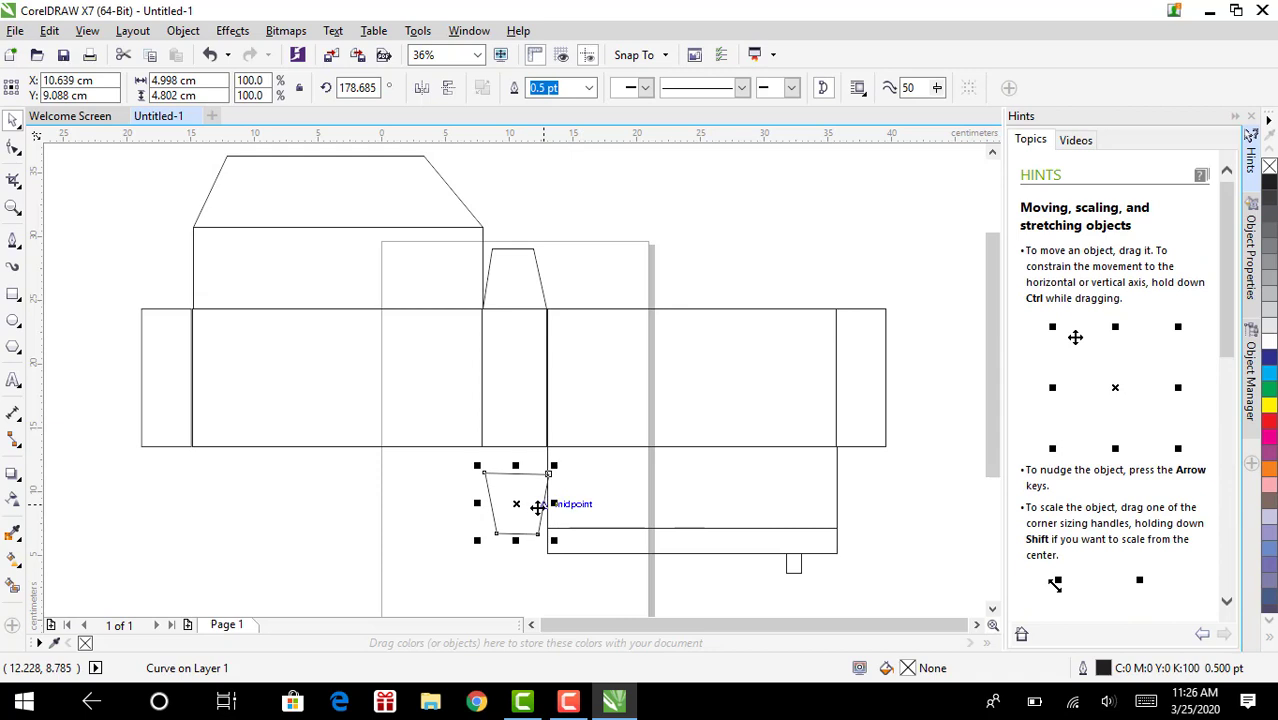
left_click_drag(538, 508, 537, 508)
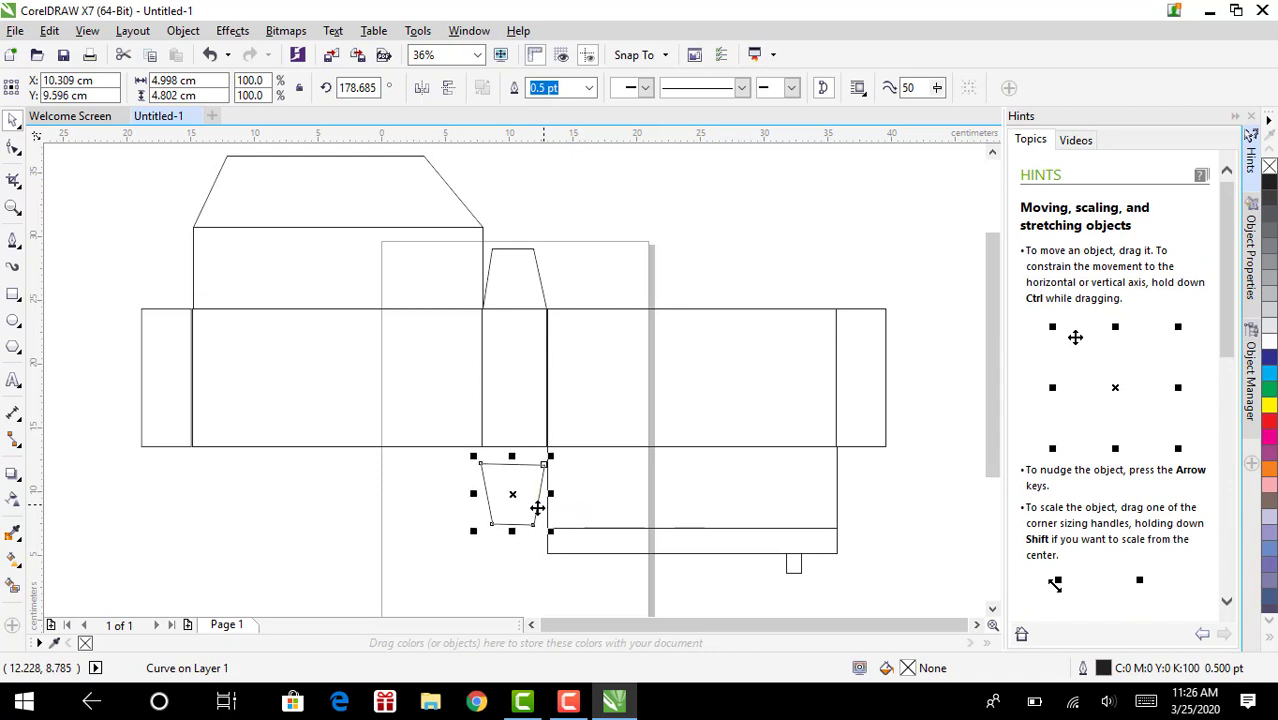
key("Up")
key("Up")
key("Up")
key("Up")
key("Up")
key("Up")
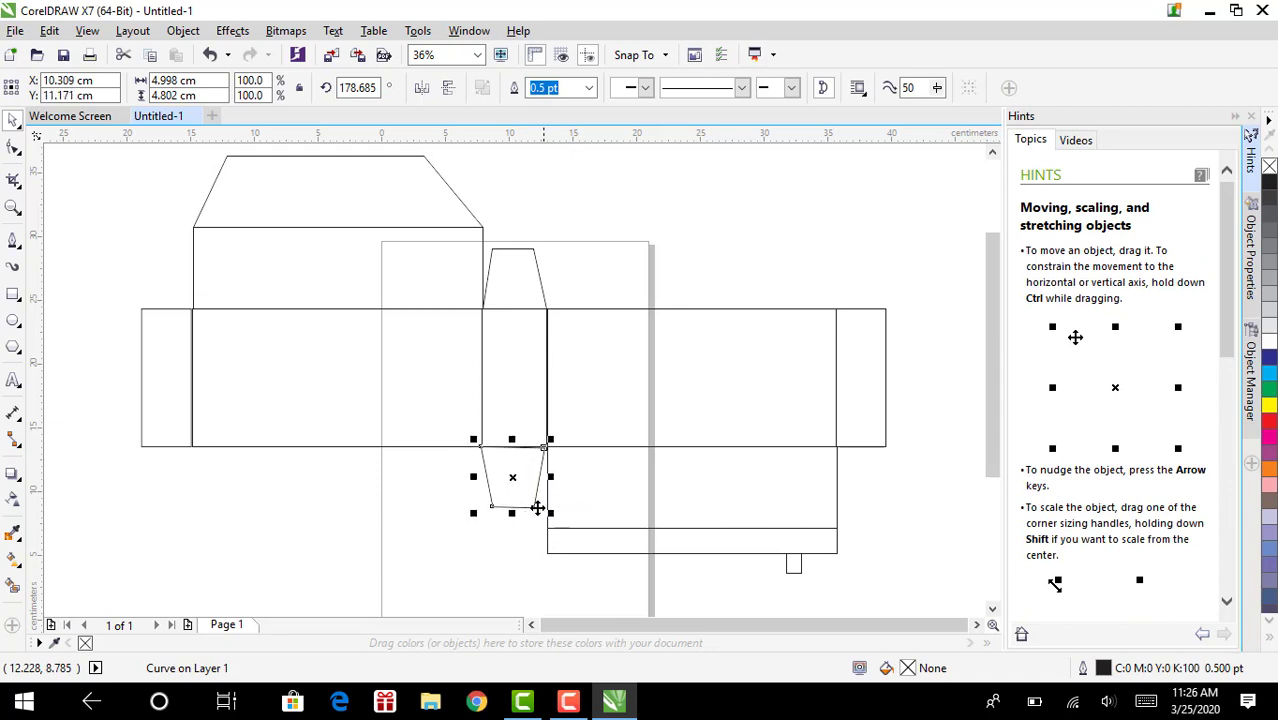
Copy the upper flap onto the top edge of the far-right narrow panel and scale it down to about 79.4%
left_click(565, 288)
left_click(522, 288)
left_click_drag(519, 291, 876, 292)
left_click(919, 322)
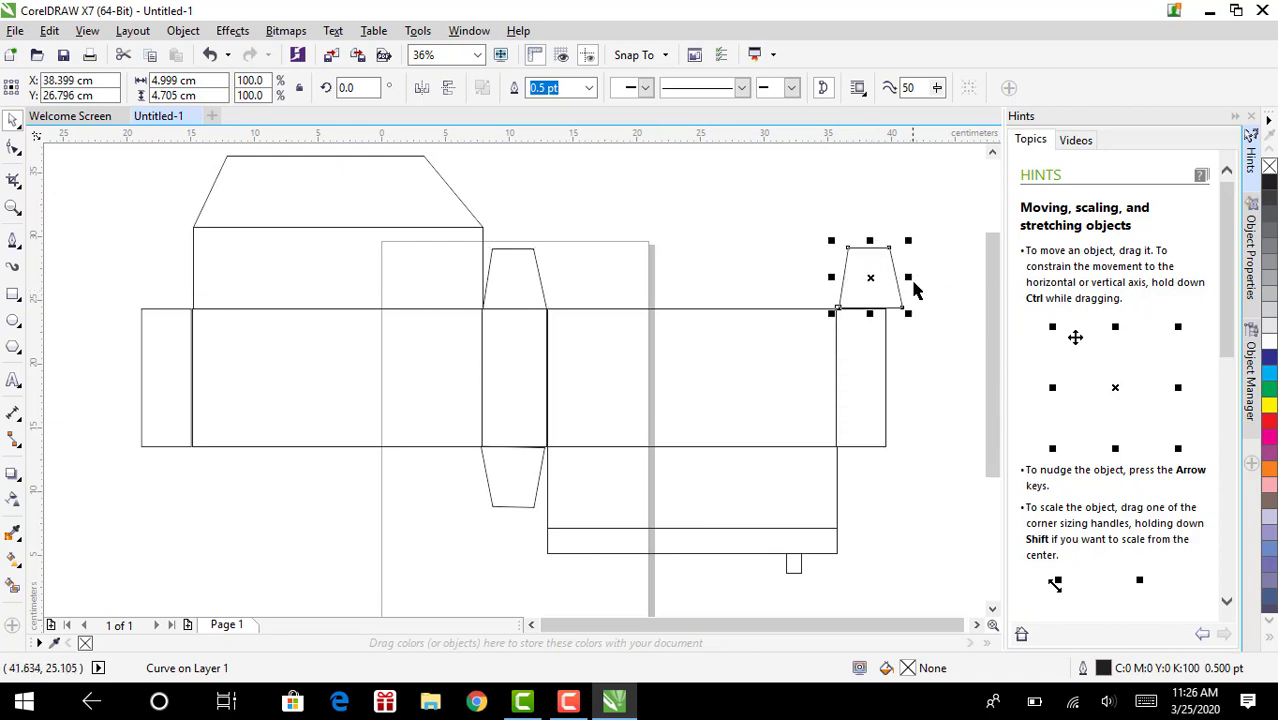
left_click_drag(908, 242, 889, 248)
left_click(502, 527)
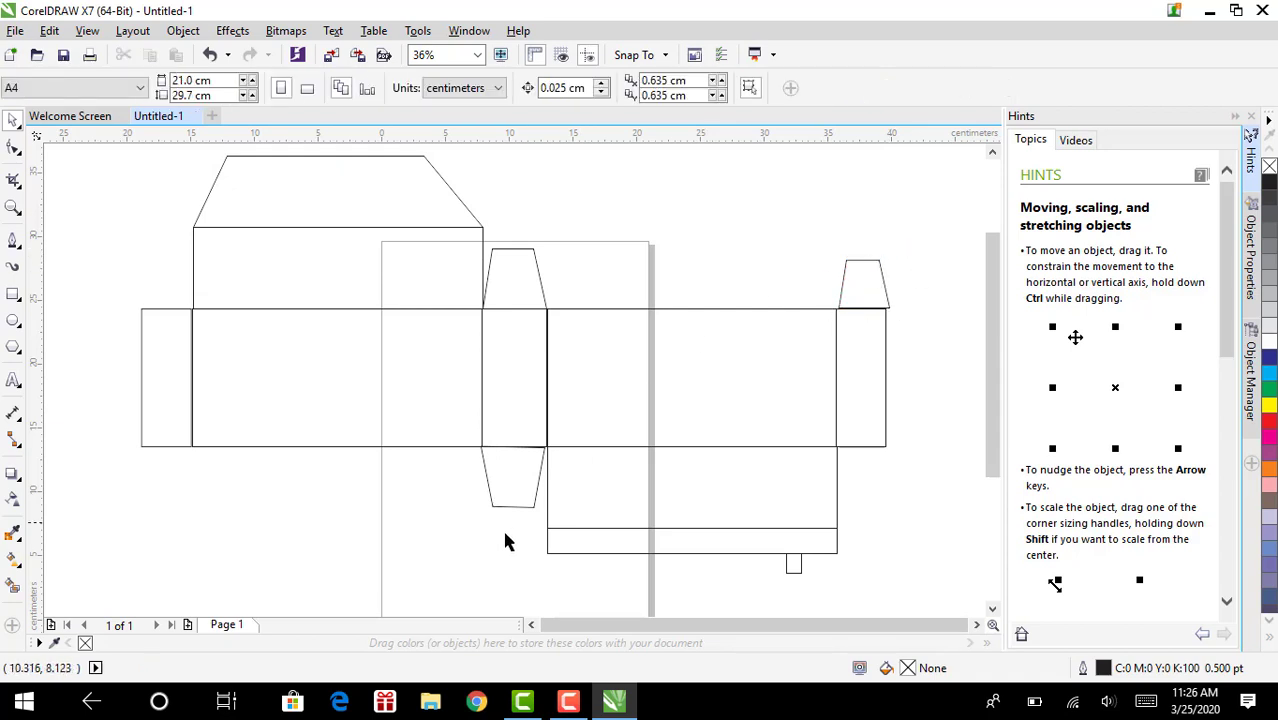
Copy the inverted lower flap onto the bottom edge of the far-right narrow panel and shrink it to the panel's width
left_click(520, 490)
left_click_drag(522, 476, 888, 502)
left_click(918, 512)
left_click(931, 494)
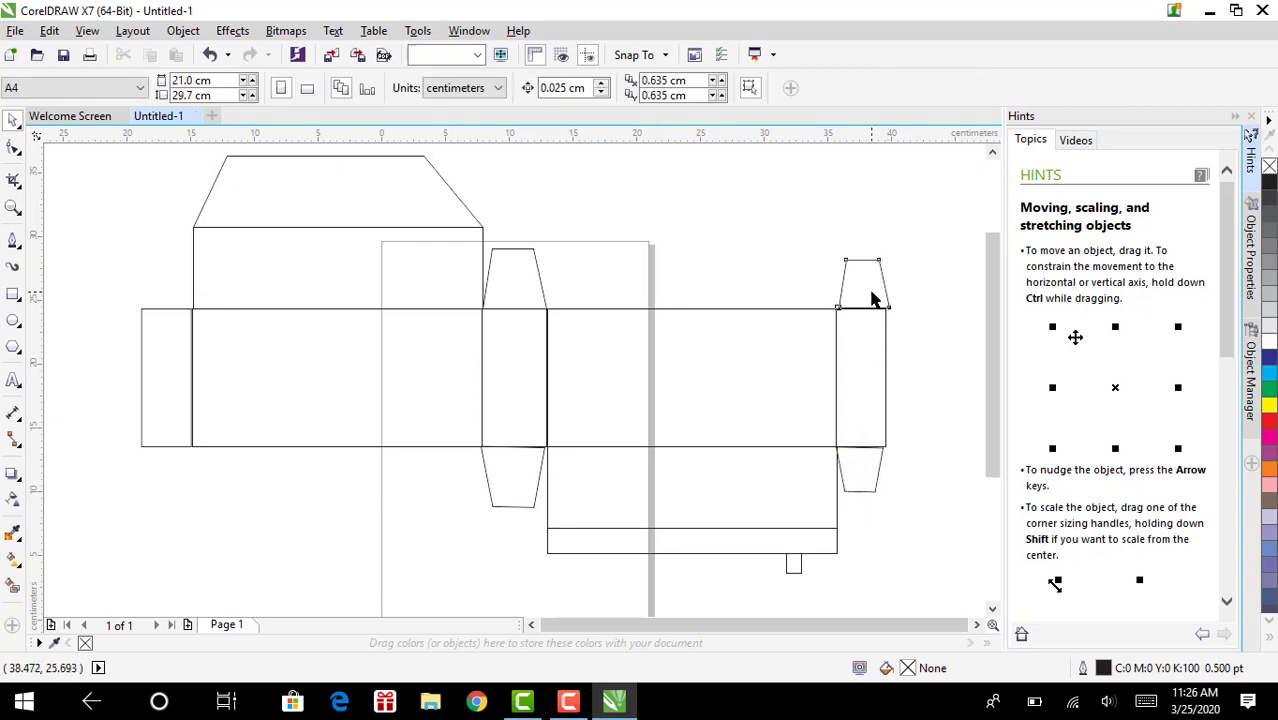
Nudge the far-right upper flap left so it lines up with the panel beneath it
left_click(840, 314)
key("Left")
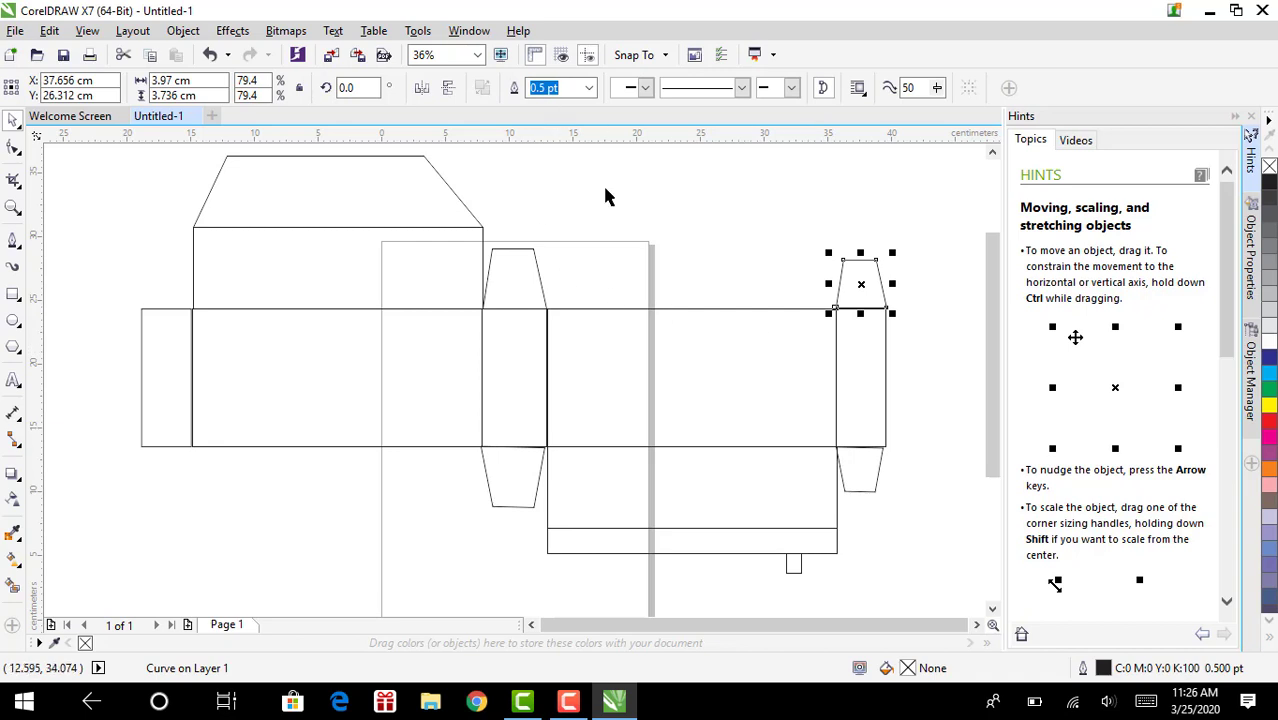
left_click(713, 285)
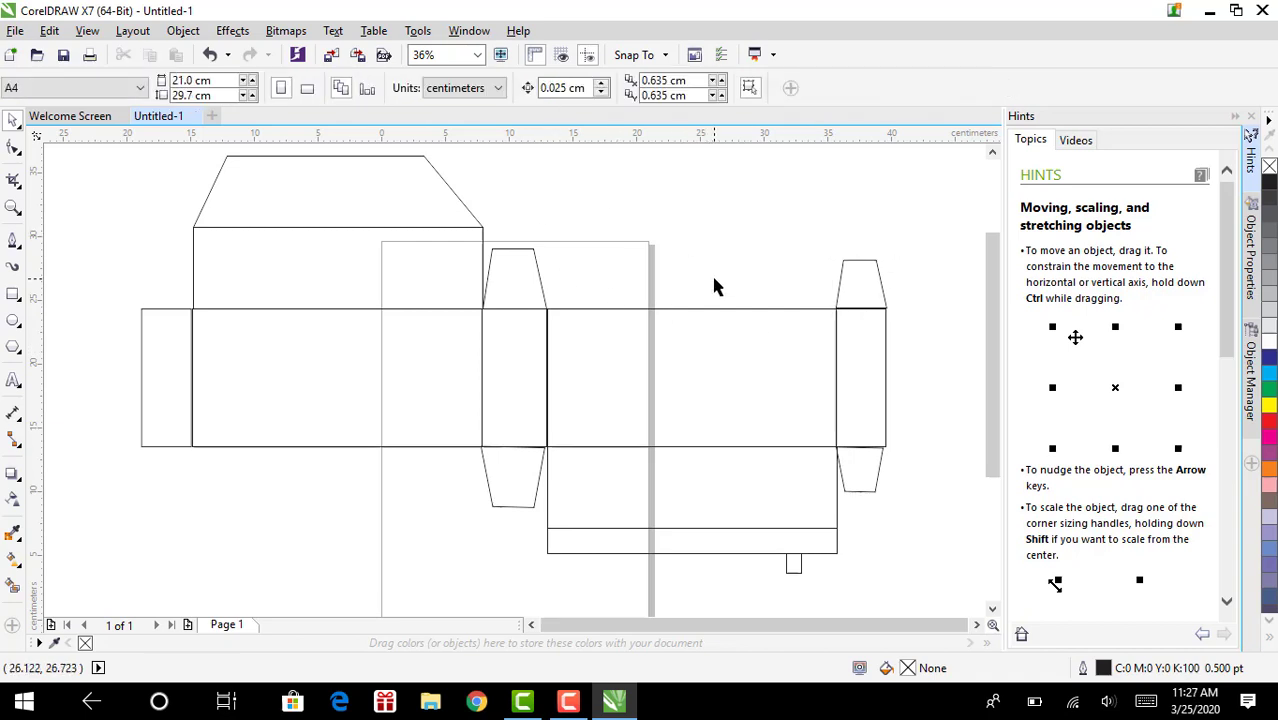
Browse the Pictures folder for a drawing to open and select the tempe tapip image
left_click(20, 31)
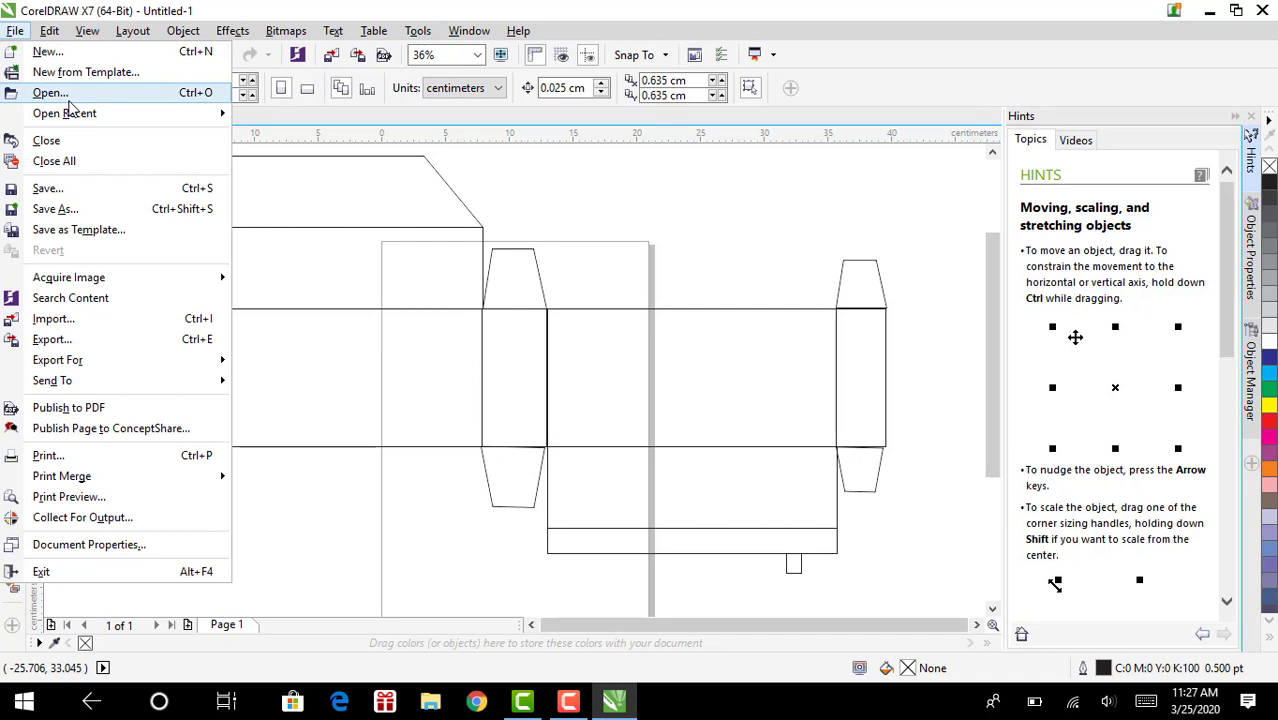
left_click(68, 100)
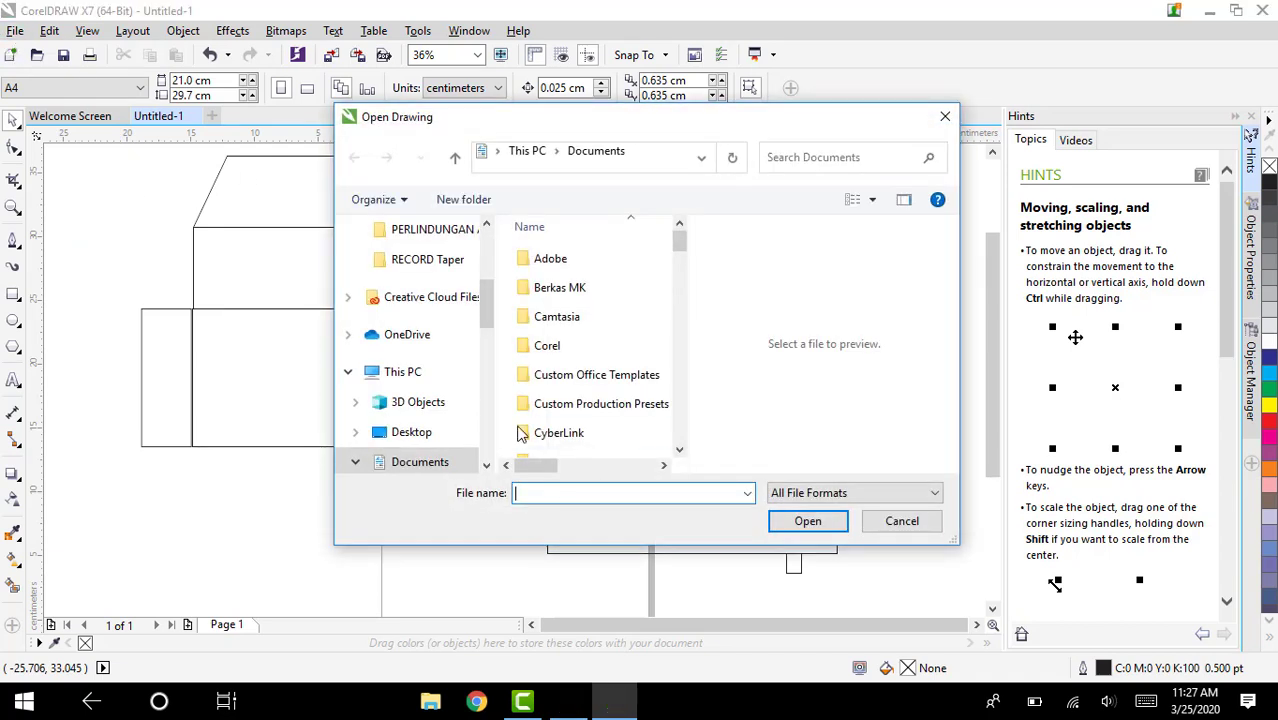
scroll(460, 455, "down", 5)
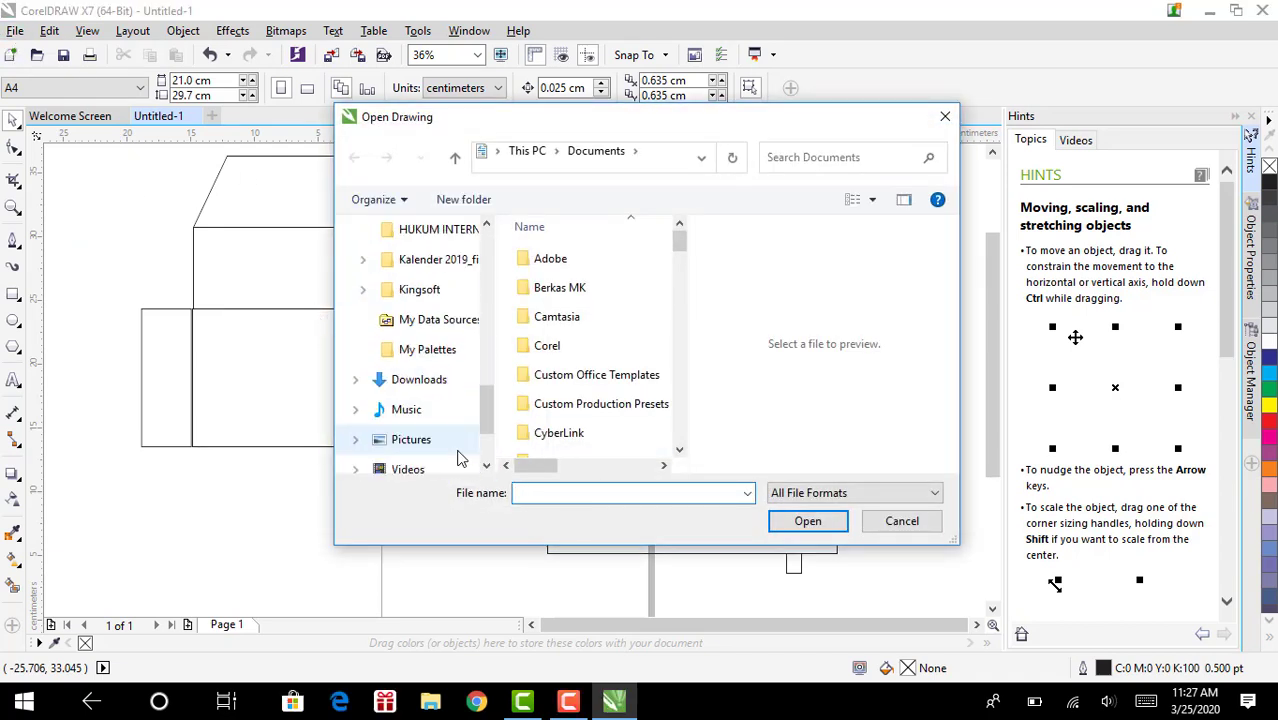
scroll(460, 455, "down", 3)
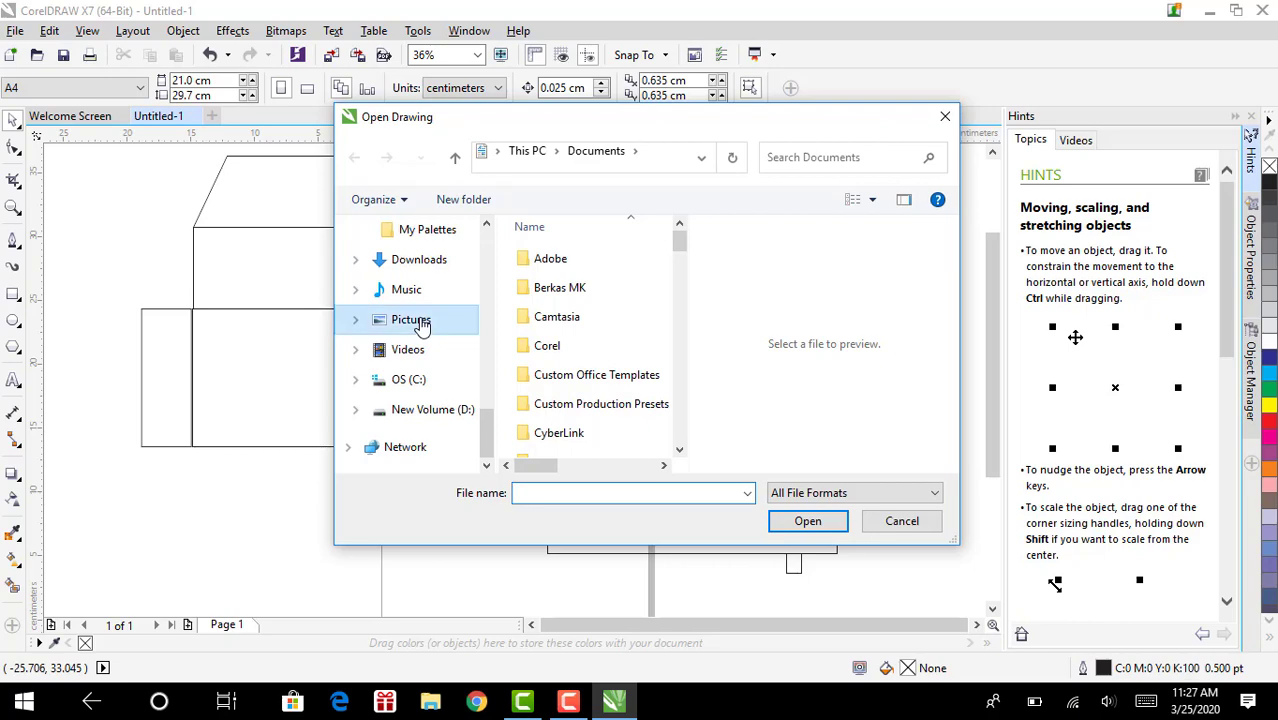
left_click(422, 324)
scroll(567, 375, "down", 8)
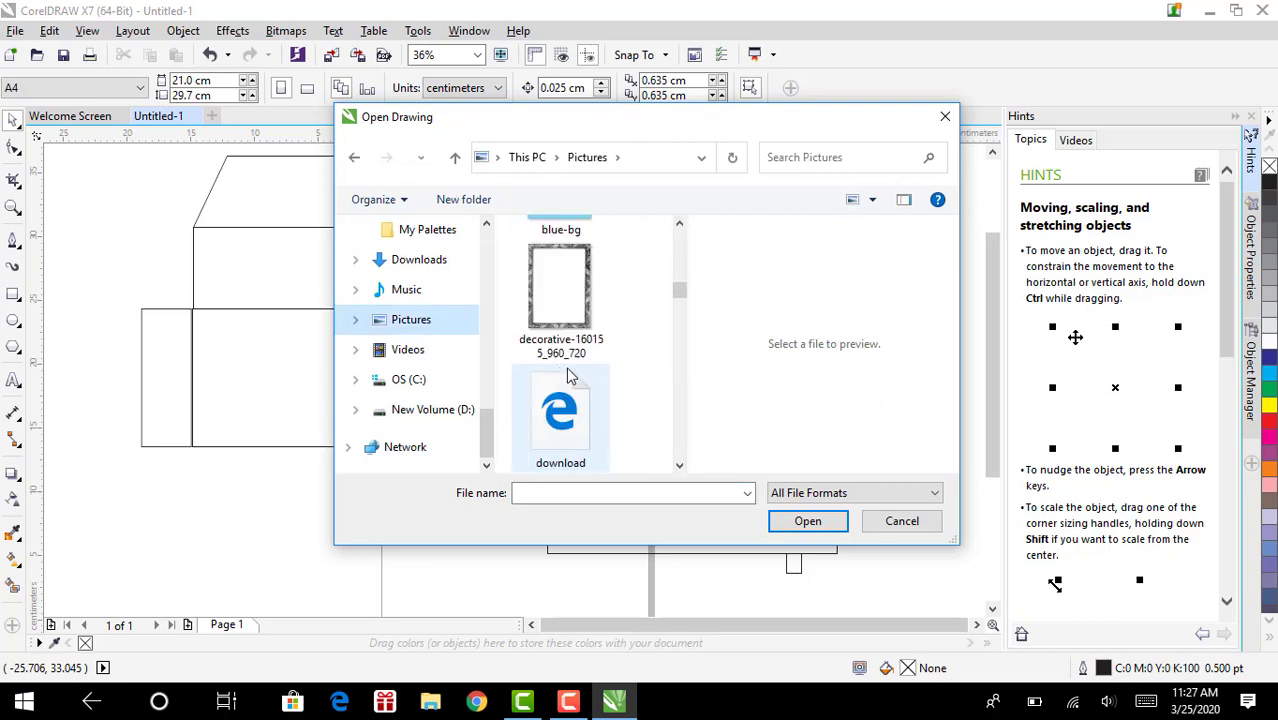
scroll(568, 376, "down", 8)
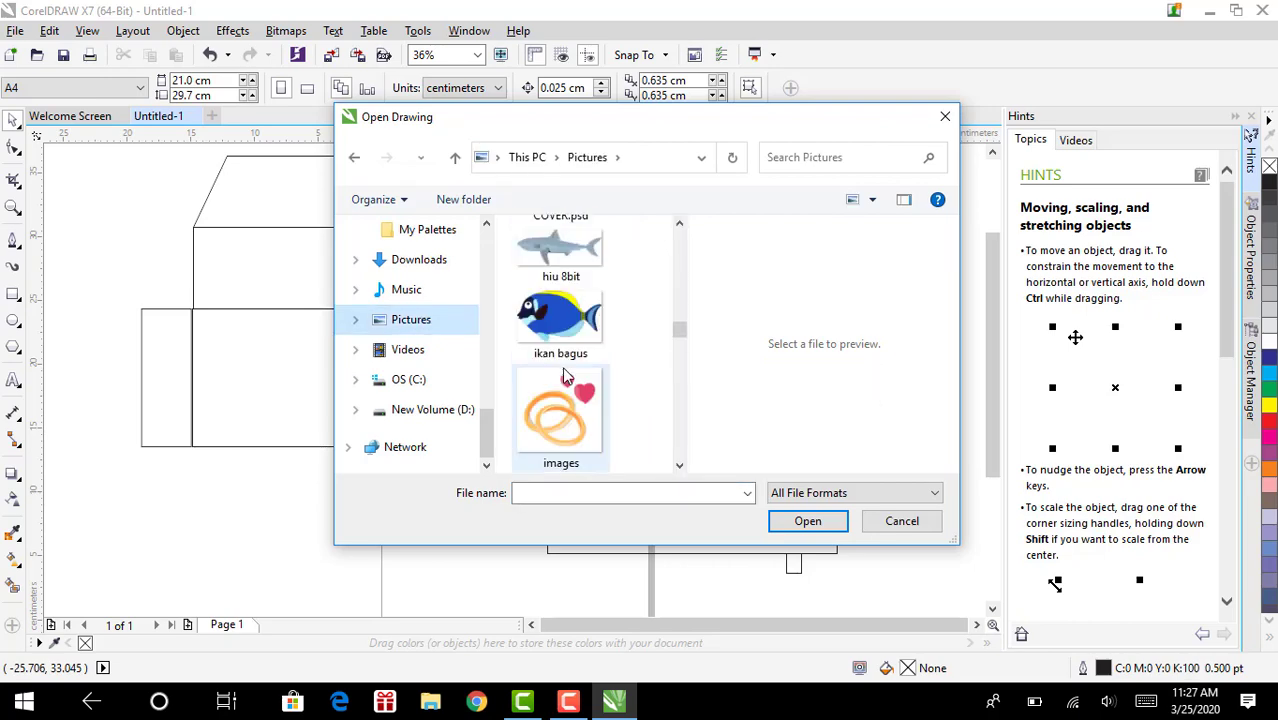
scroll(565, 376, "down", 10)
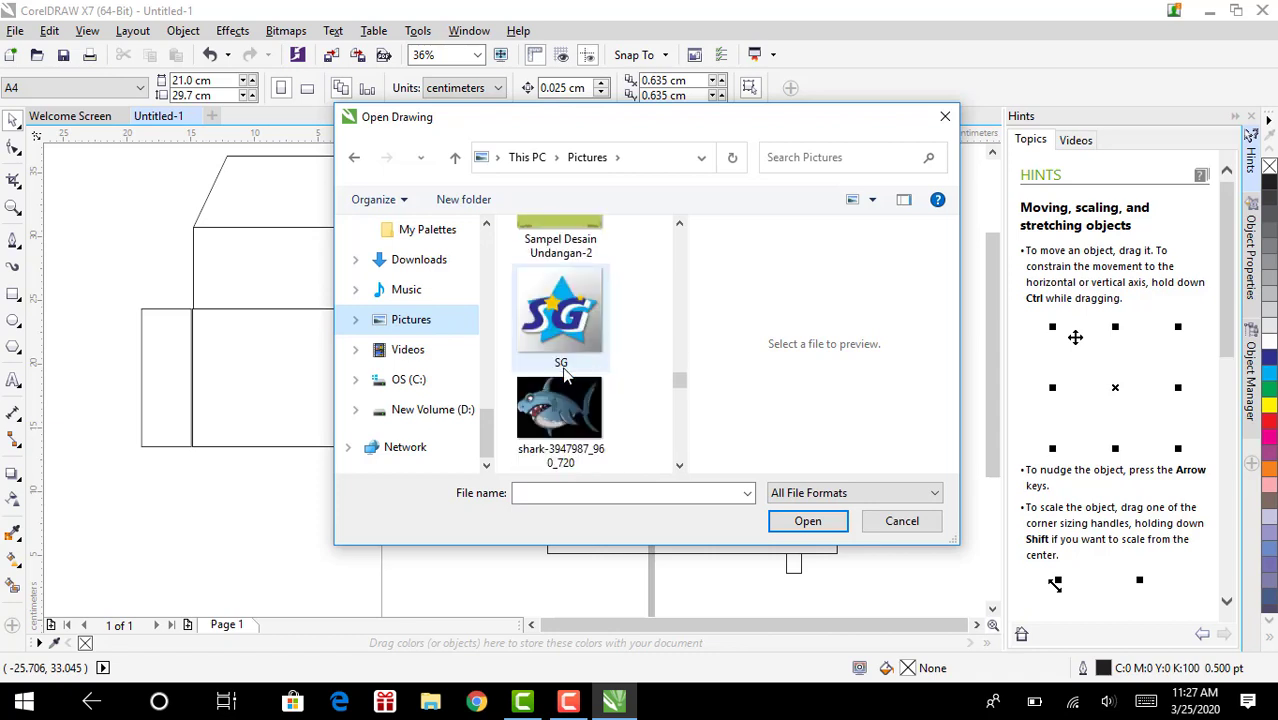
scroll(565, 375, "down", 10)
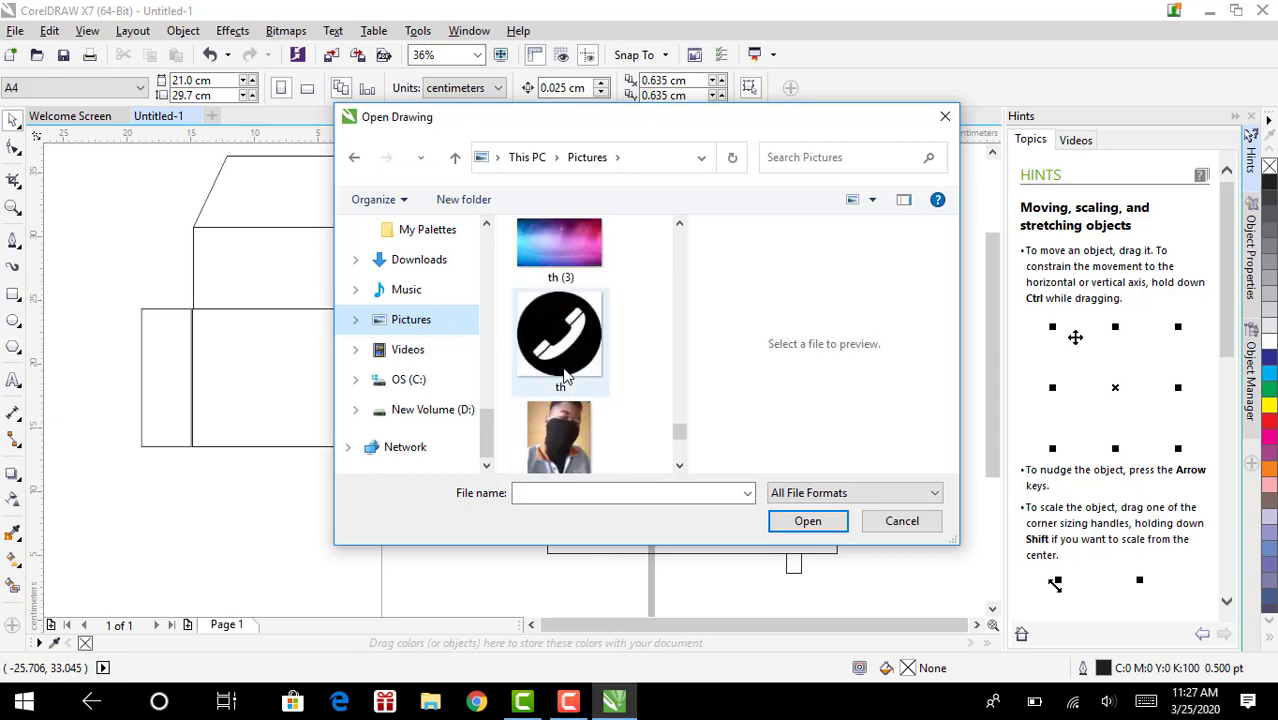
scroll(565, 375, "up", 3)
left_click(565, 425)
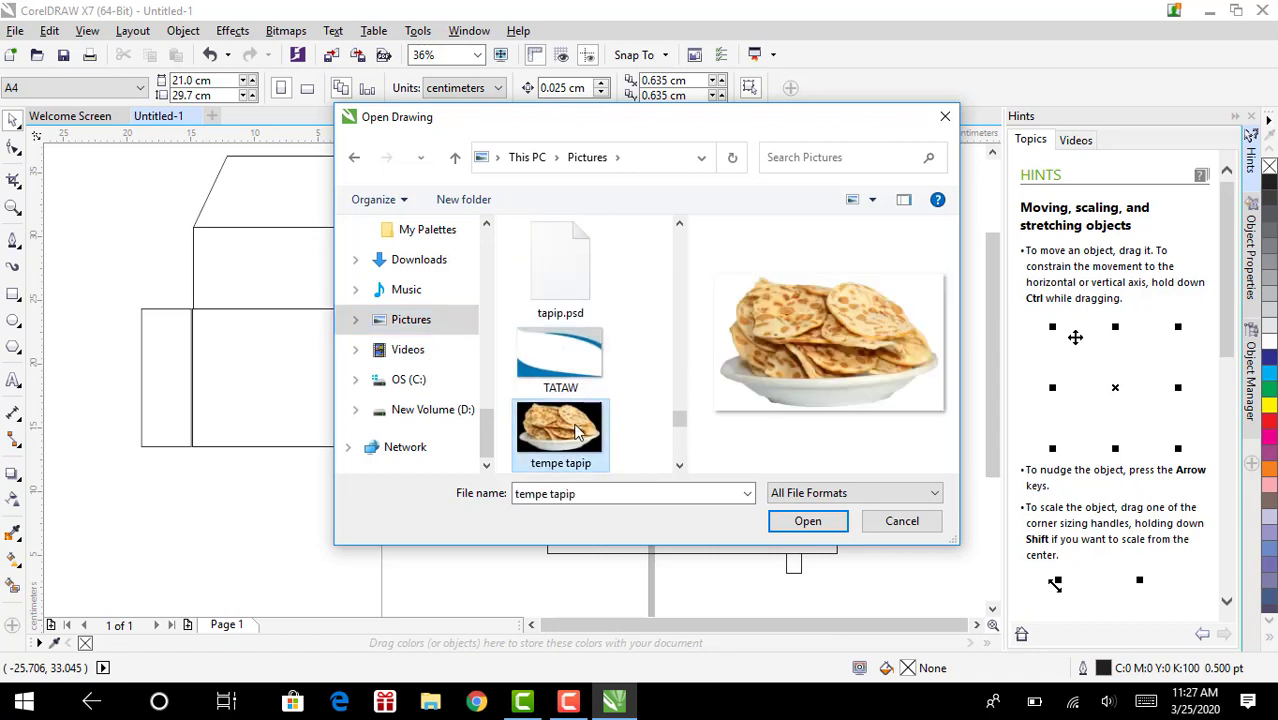
Try to open the tempe tapip image as a drawing
left_click_drag(565, 425, 212, 499)
left_click_drag(550, 455, 291, 226)
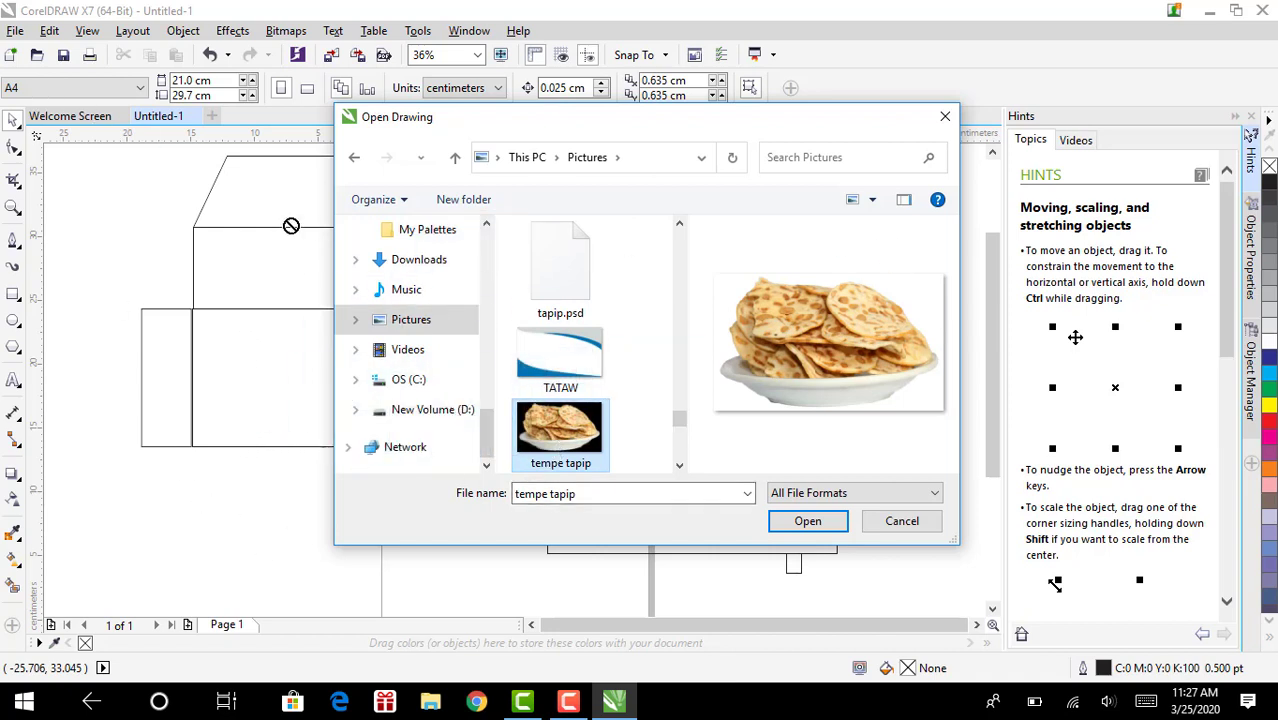
double_click(566, 441)
left_click(815, 375)
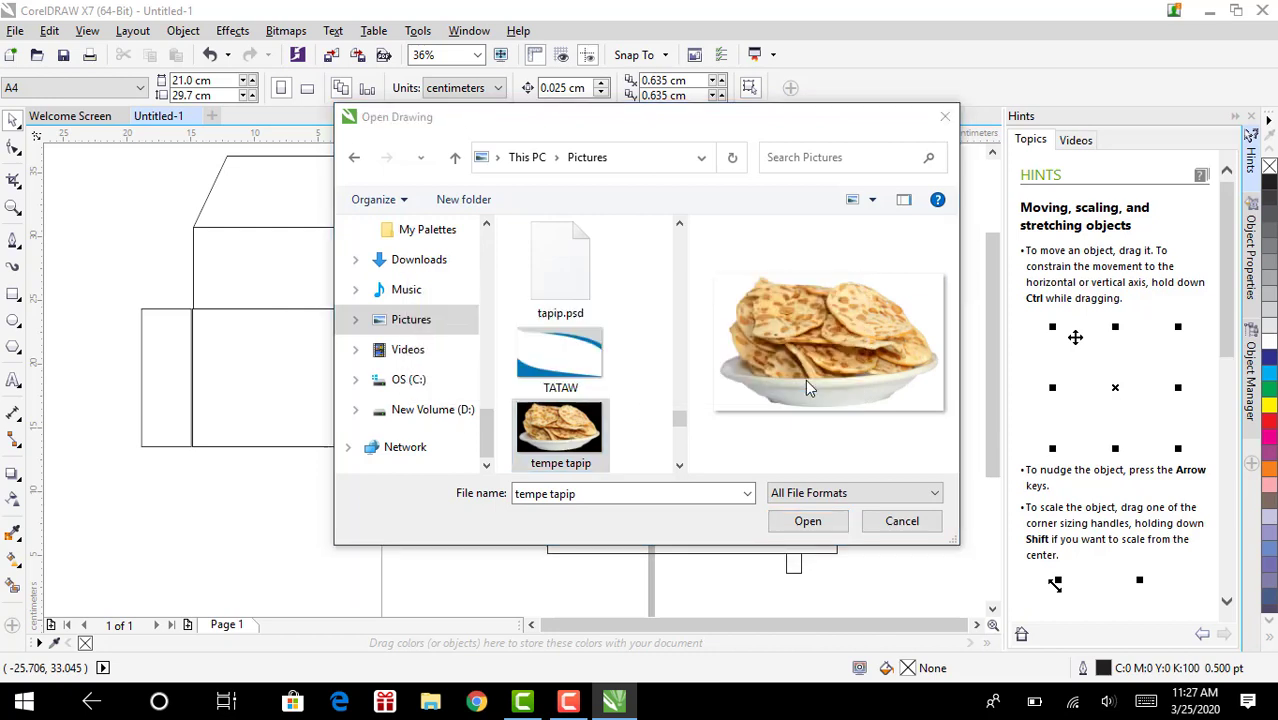
left_click(805, 522)
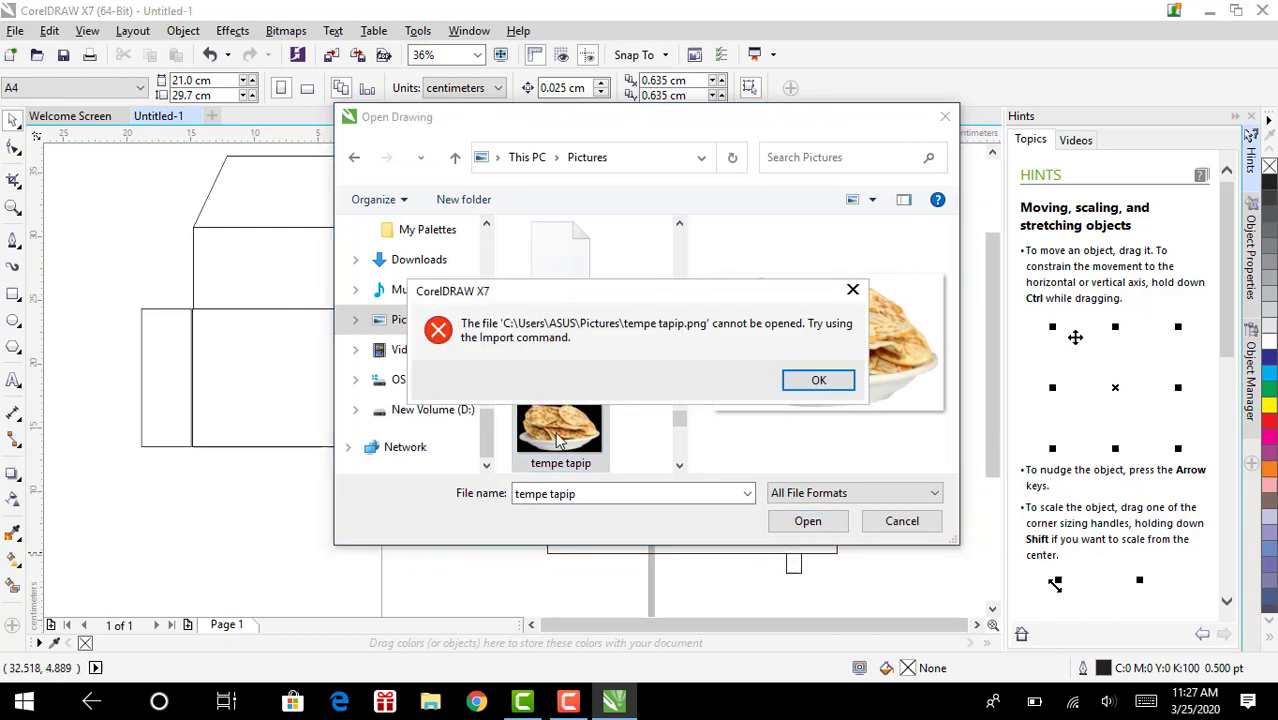
left_click(815, 378)
Place the tempe tapip image from the file browser into the drawing and scale it to about 11.4 cm wide on the right large panel
left_click_drag(545, 428, 254, 351)
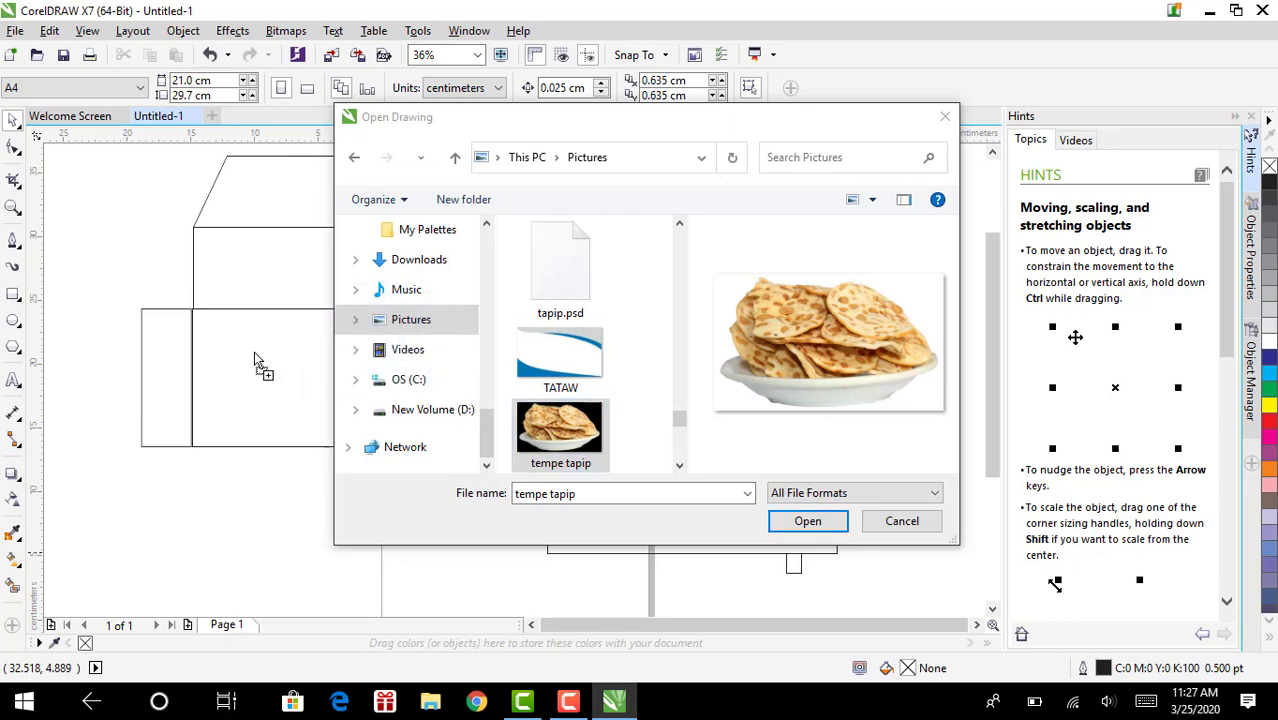
left_click(944, 116)
left_click_drag(384, 364, 828, 374)
left_click_drag(514, 484, 732, 341)
Copy the food image onto the left large panel and shift the original toward the right end of its panel
left_click_drag(825, 301, 418, 368)
left_click(497, 399)
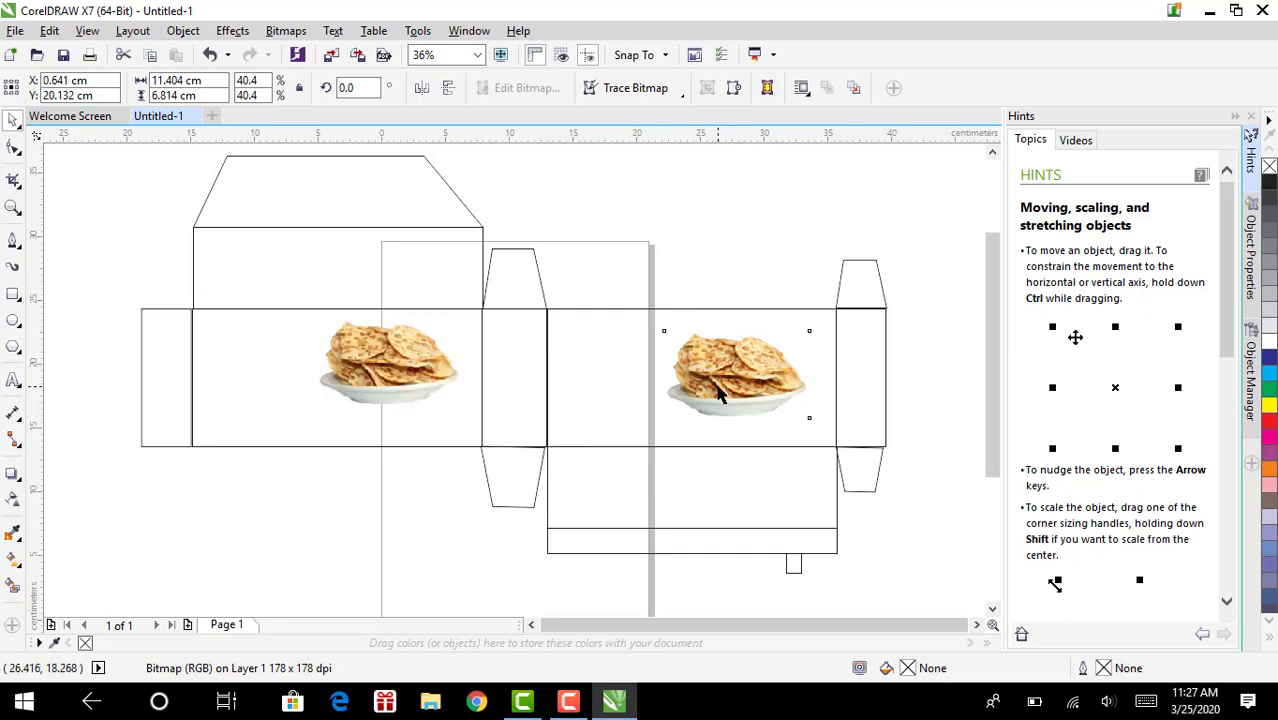
left_click_drag(716, 384, 733, 374)
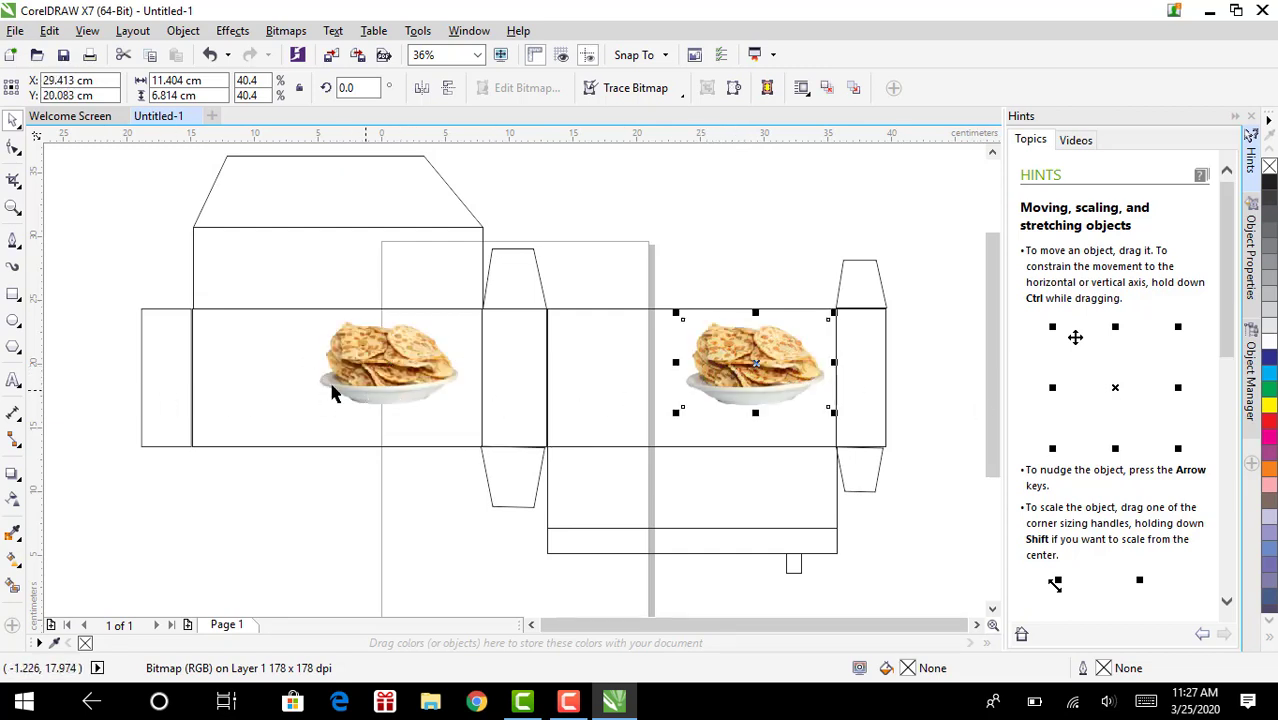
Fill the two large panels behind the food images with cyan
left_click(266, 404)
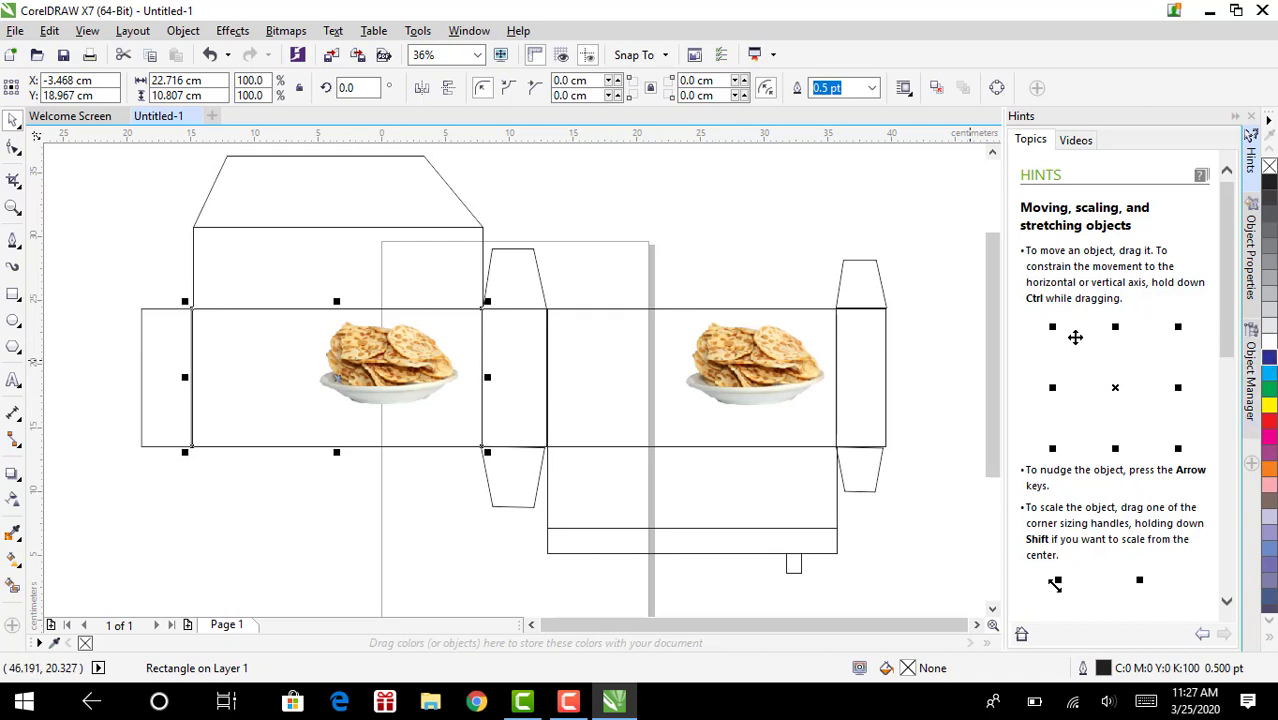
left_click(1268, 357)
left_click(572, 377)
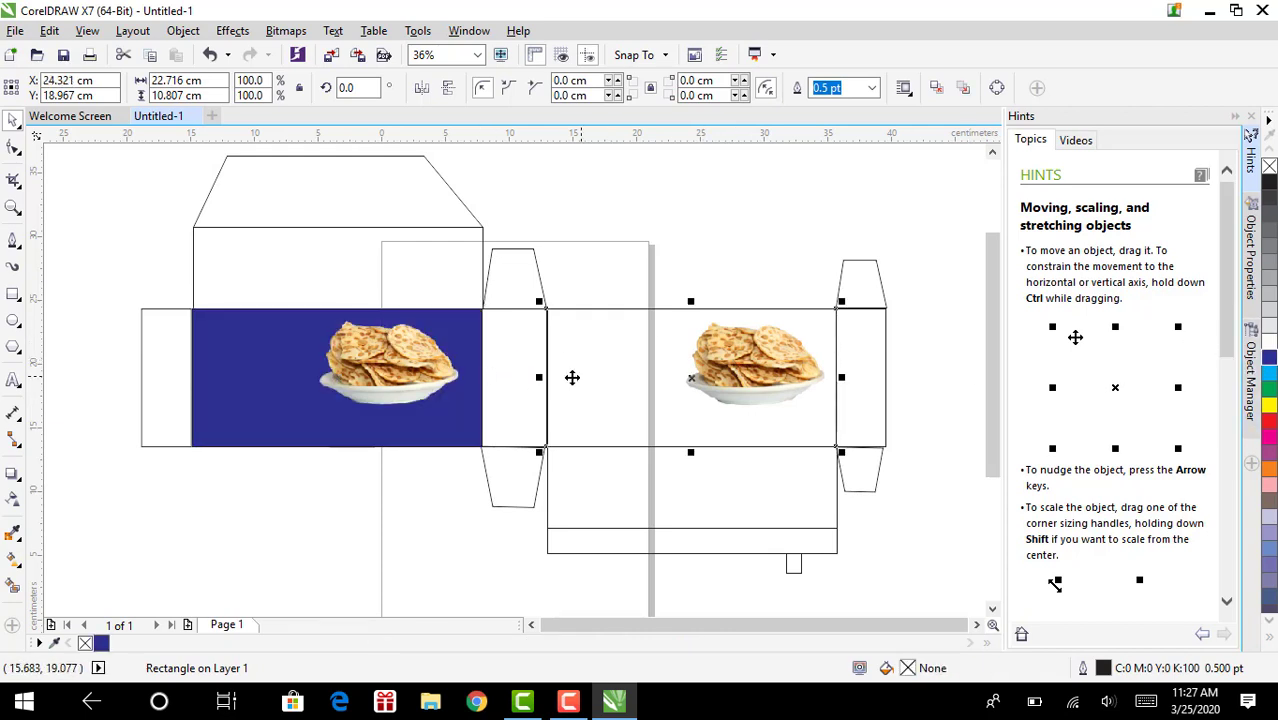
left_click(264, 410)
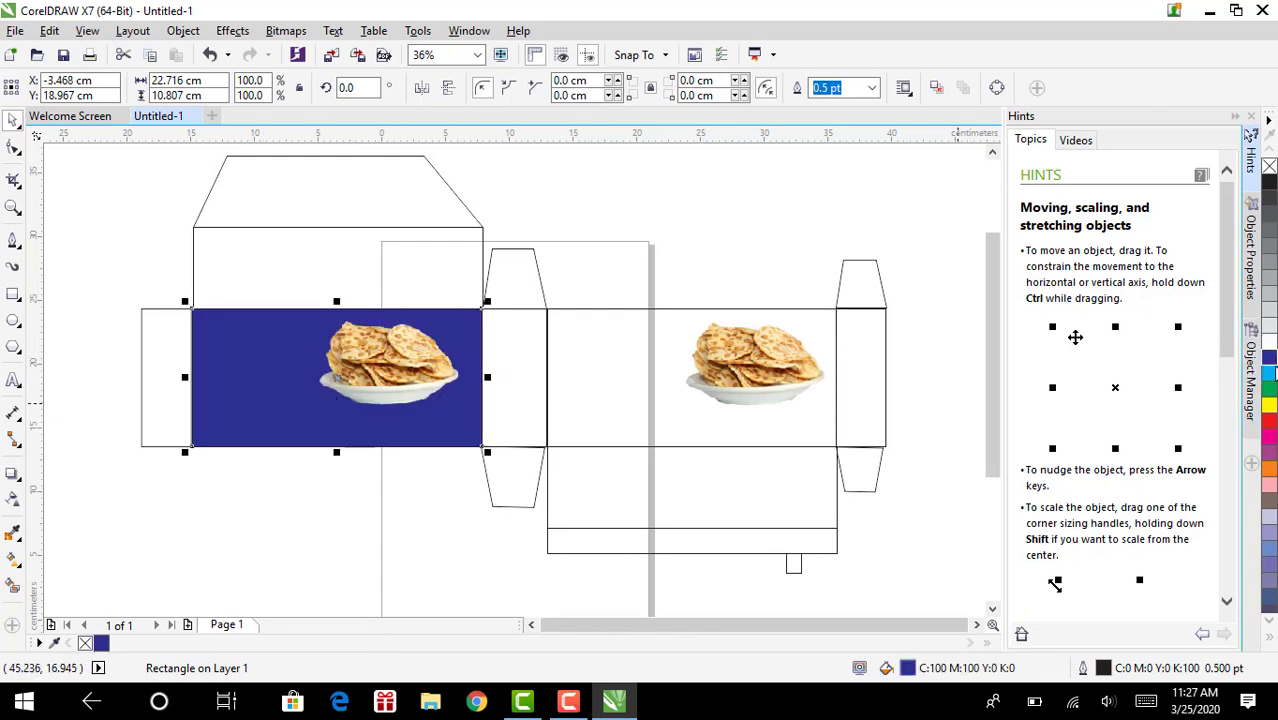
left_click(1268, 374)
left_click(650, 390)
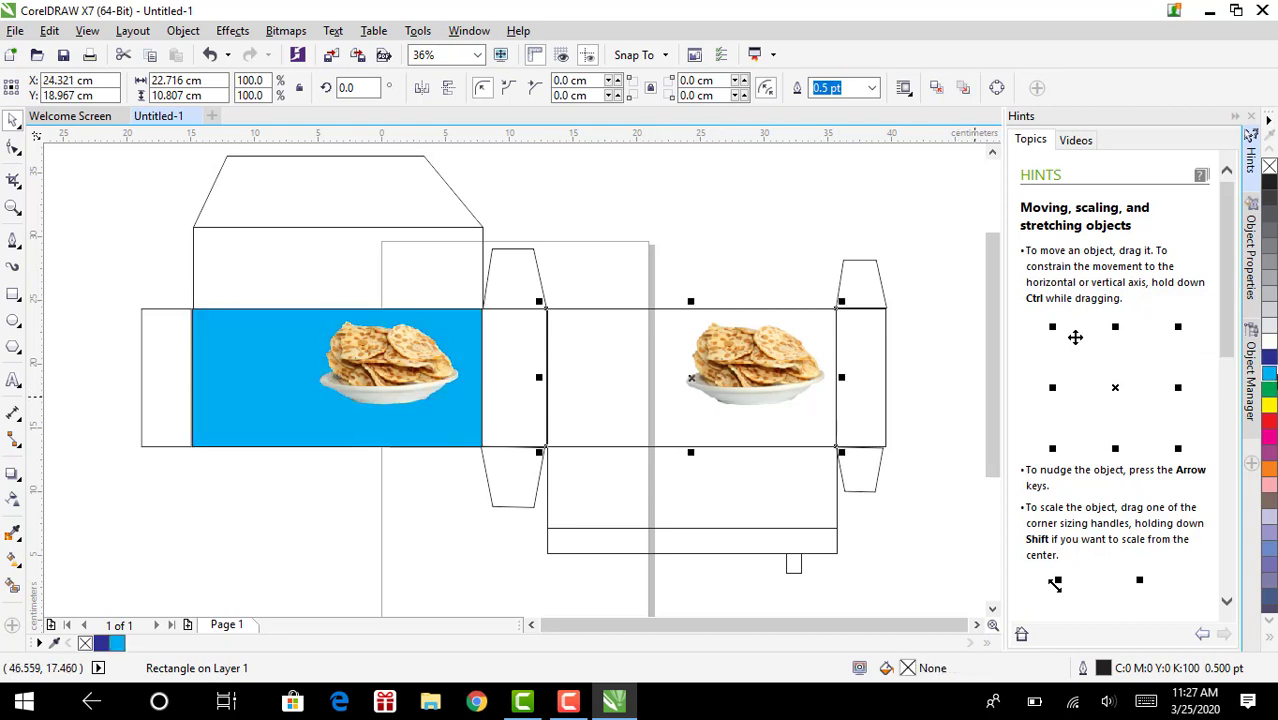
left_click(1268, 390)
left_click(1268, 374)
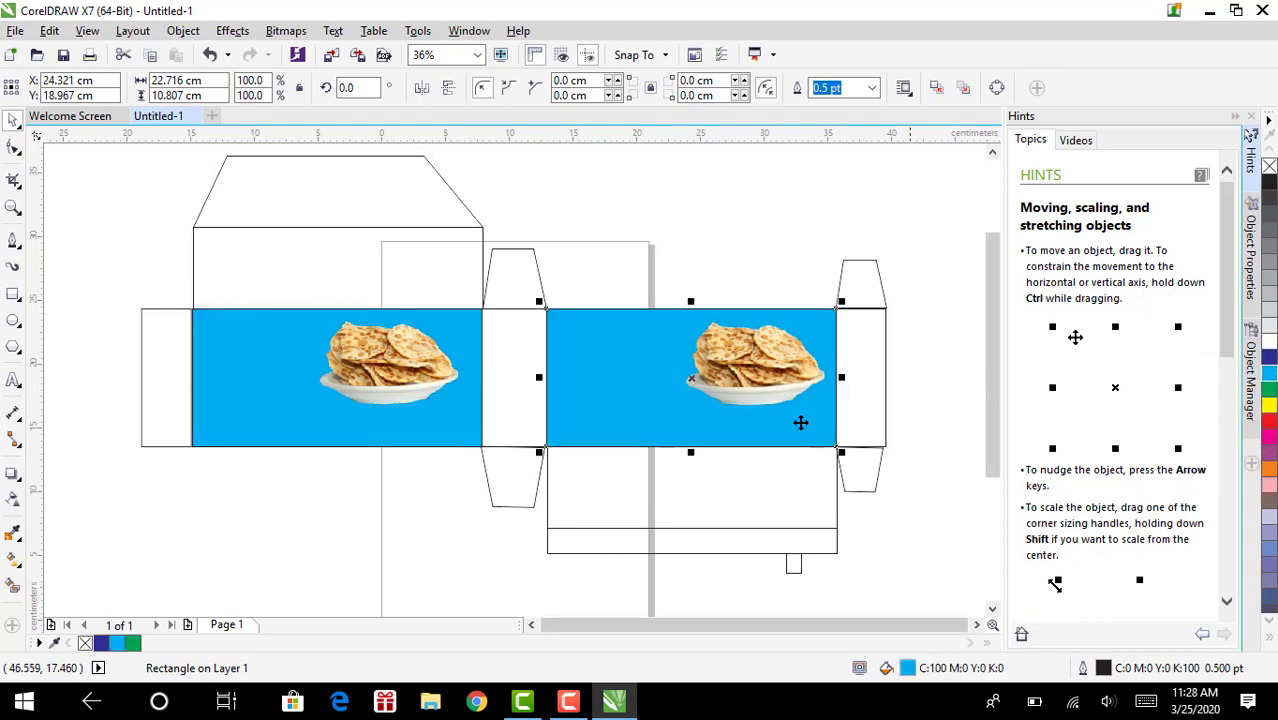
Fill the wide panel below the right large panel and the one above the left large panel with yellow
left_click(720, 474)
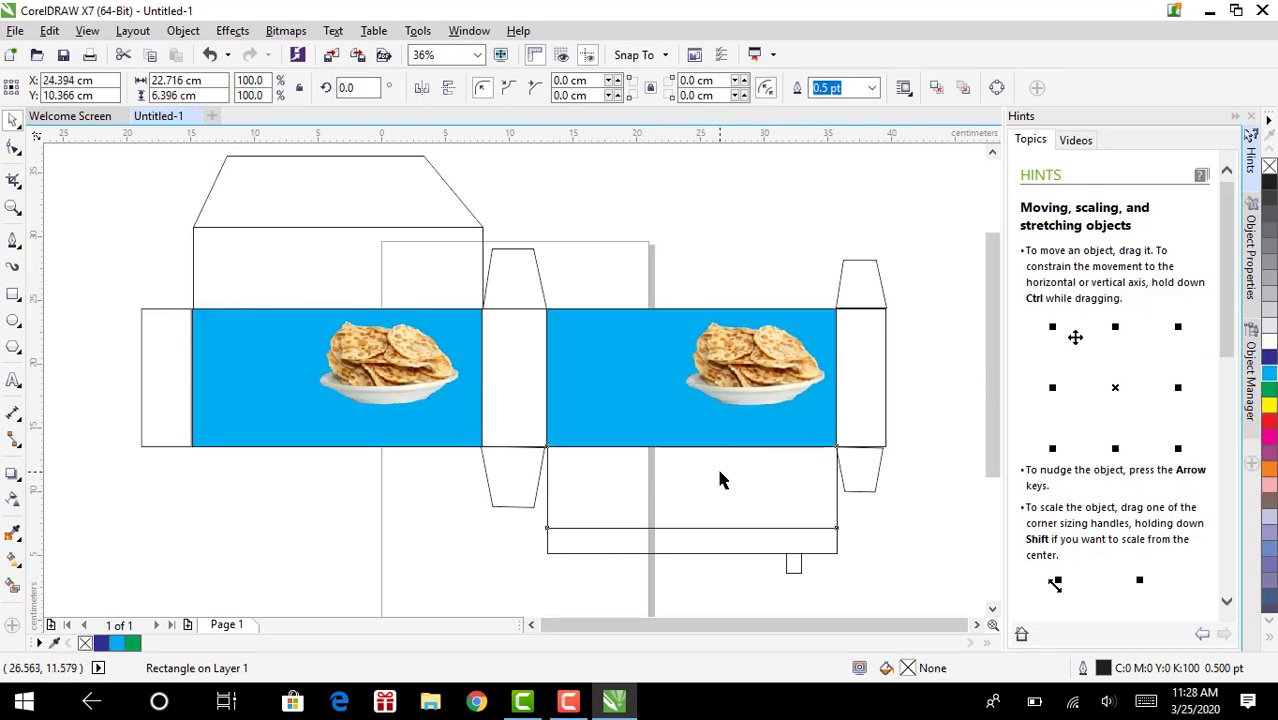
left_click(1268, 407)
left_click(320, 265)
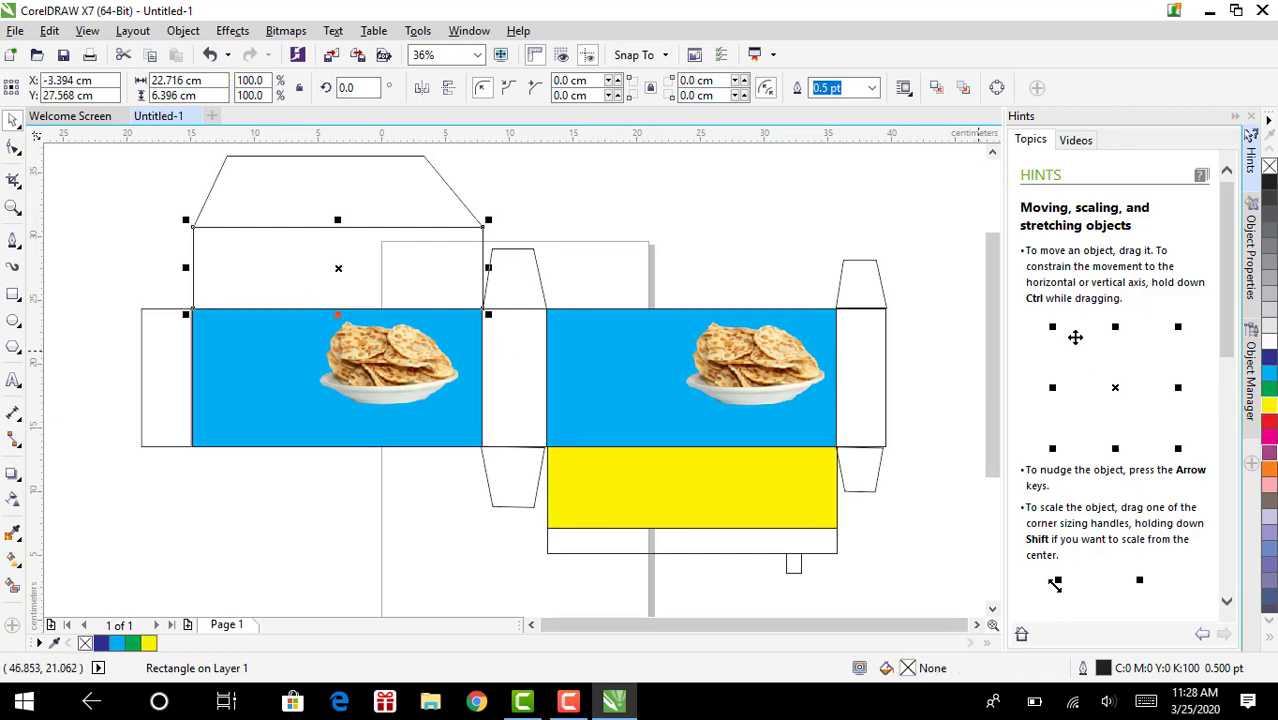
left_click(1268, 407)
Fill the narrow side panel between the large panels and the one at the far right with yellow
left_click(516, 377)
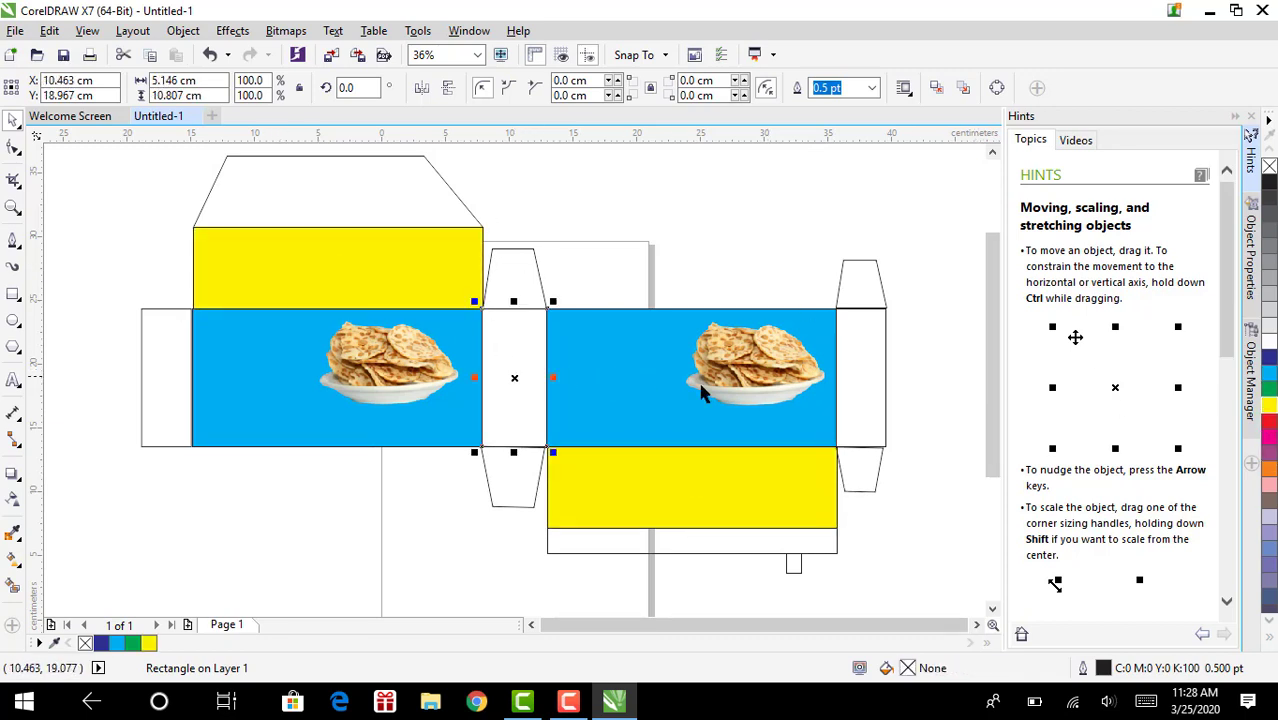
left_click(1268, 407)
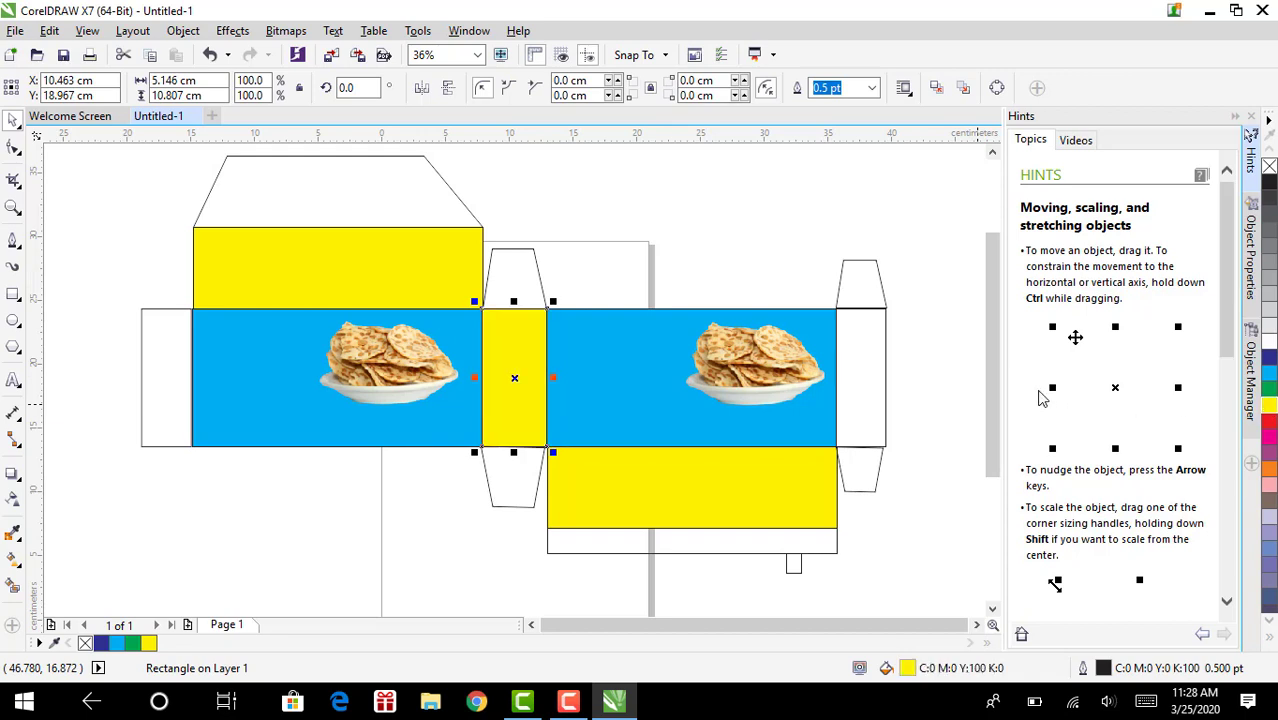
left_click(846, 374)
left_click(1268, 407)
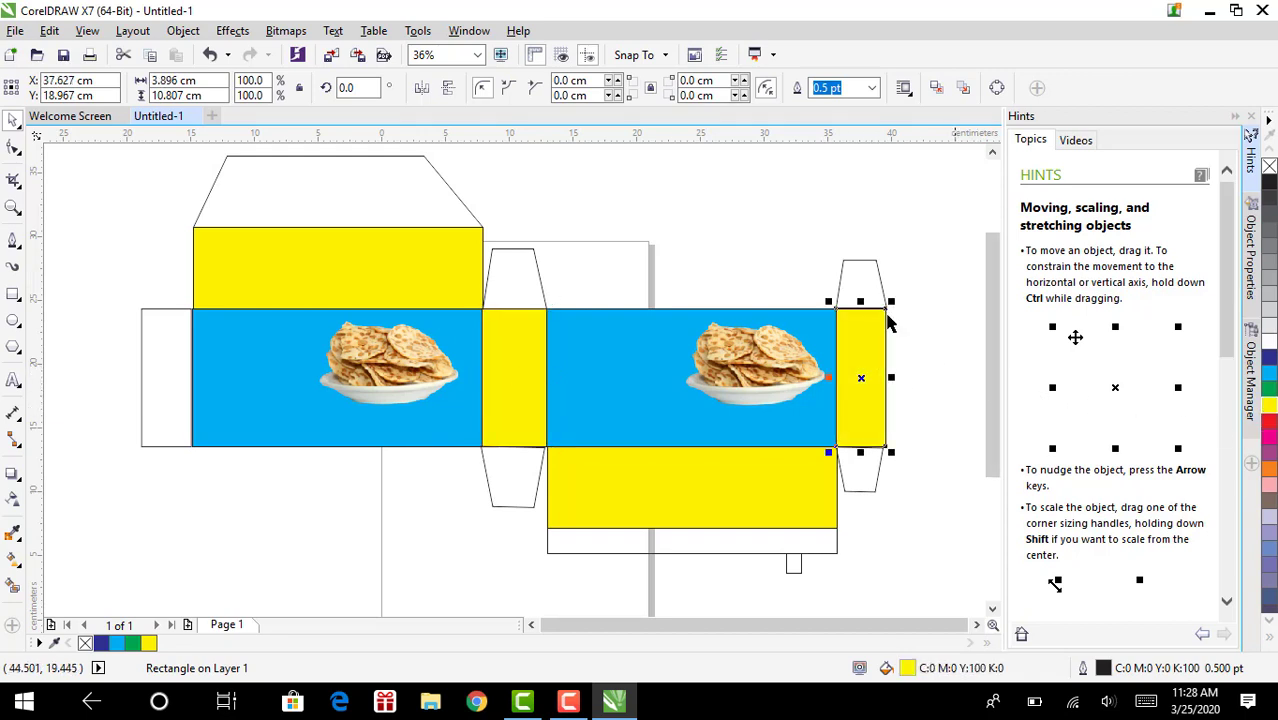
Fill both small flaps of the far-right side panel and the lower flap of the middle side panel with red
left_click(866, 302)
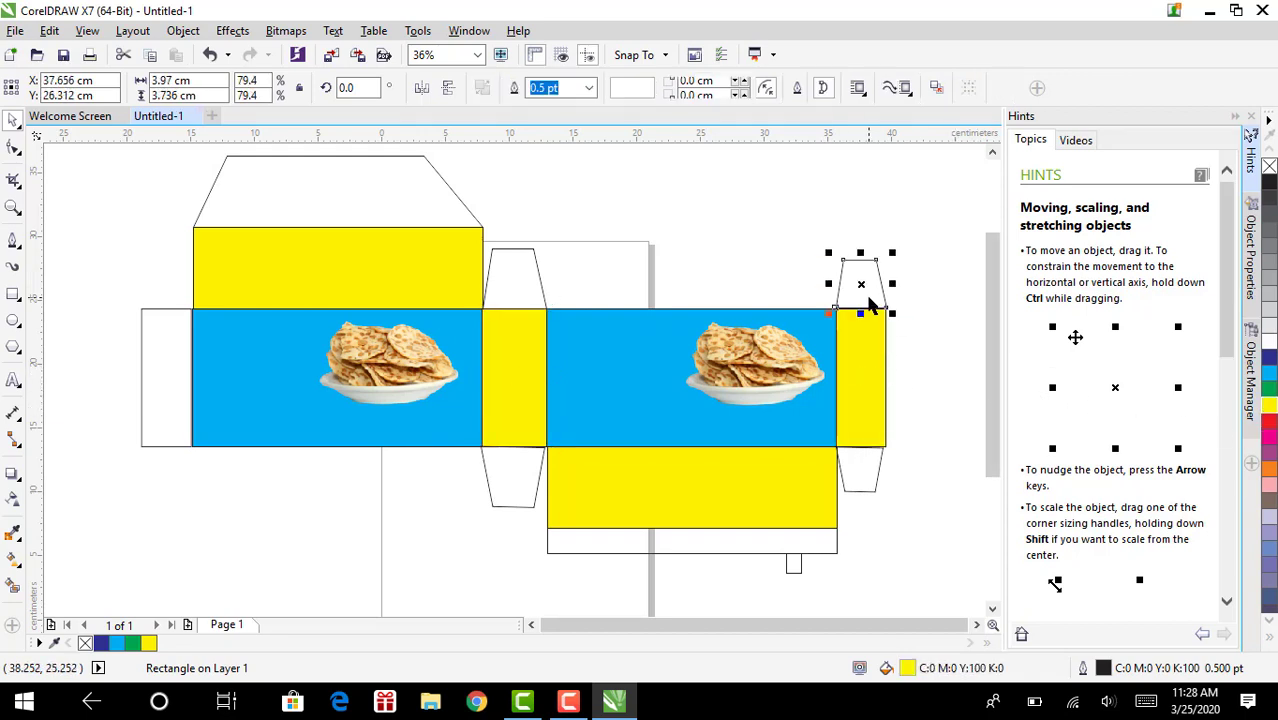
left_click(1270, 427)
left_click(858, 465)
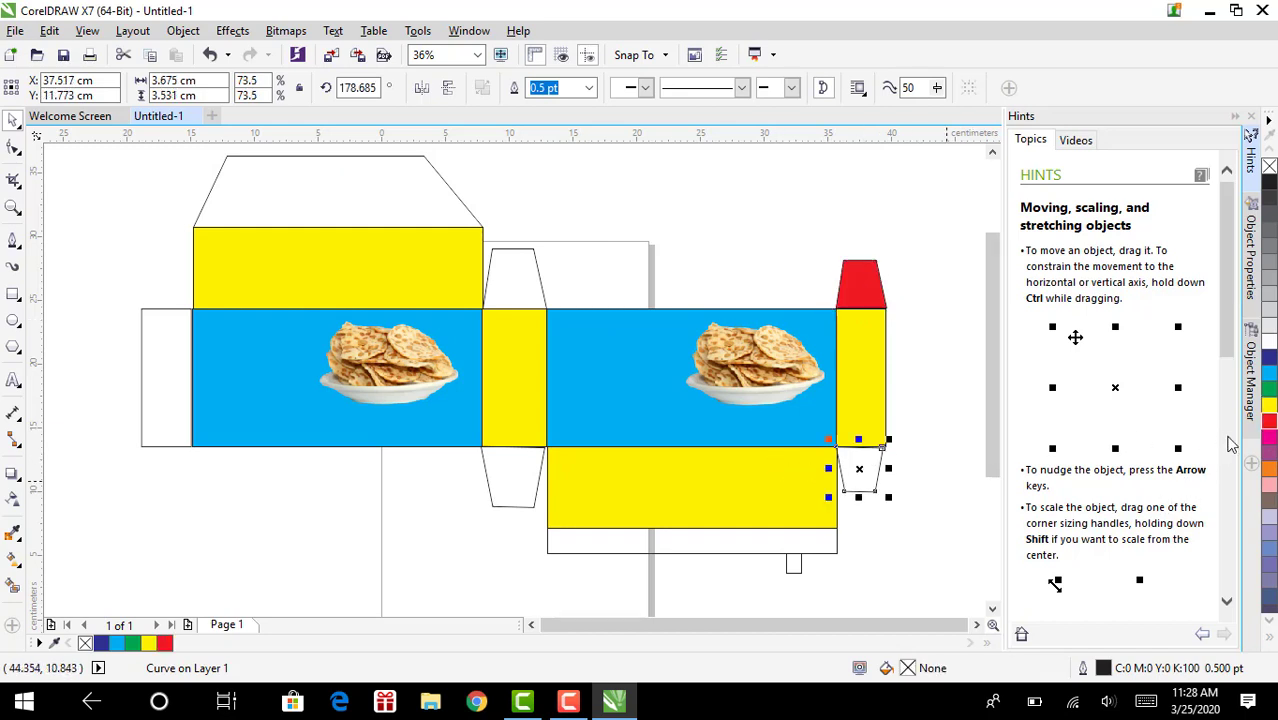
left_click(1270, 427)
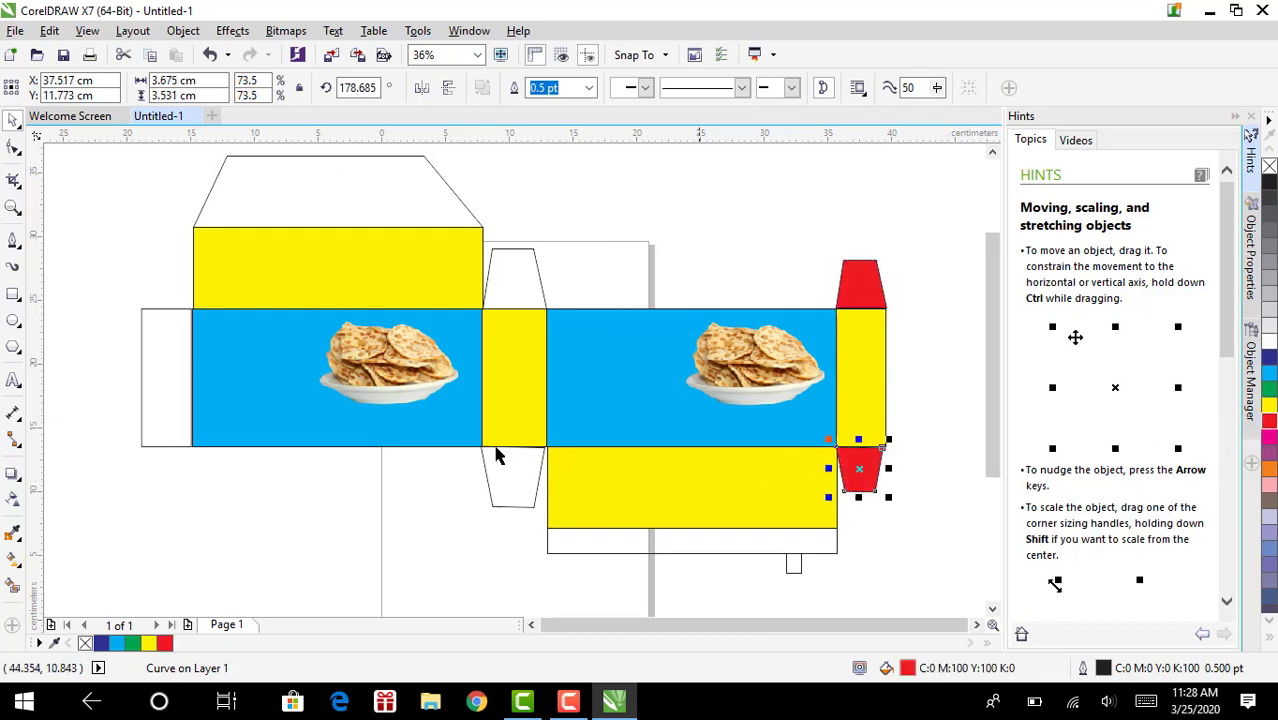
left_click(504, 498)
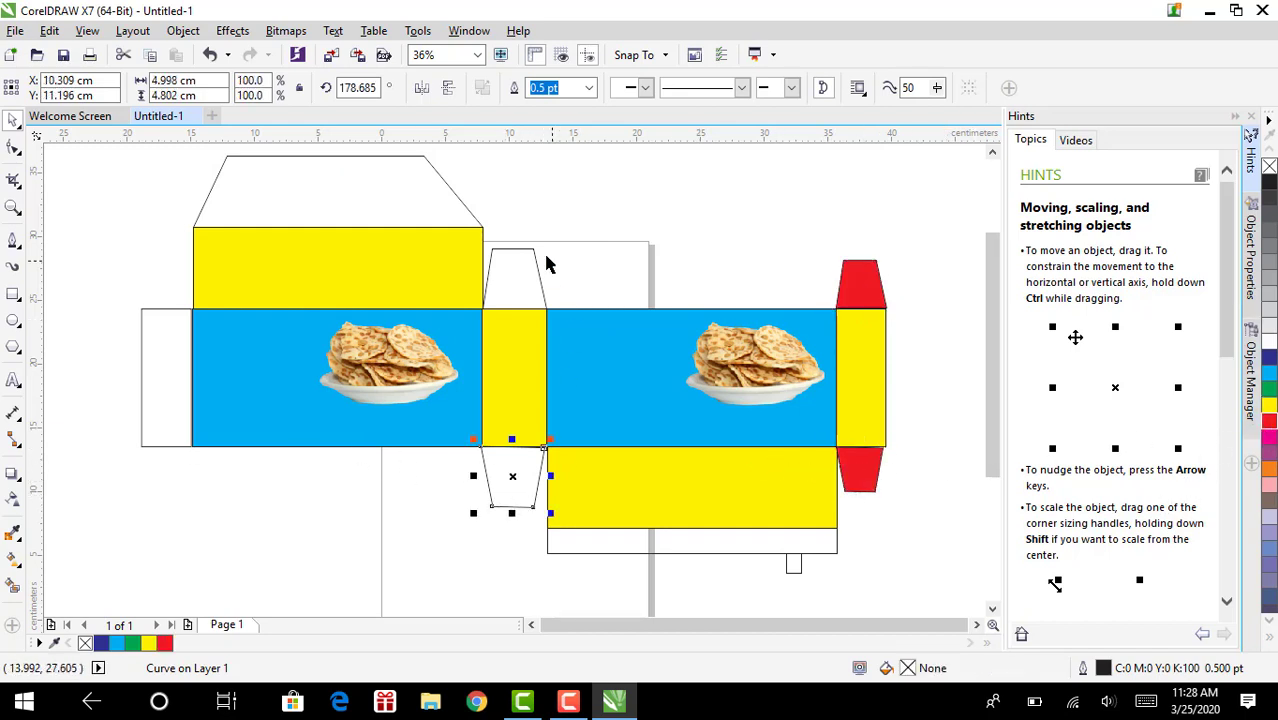
left_click(1270, 436)
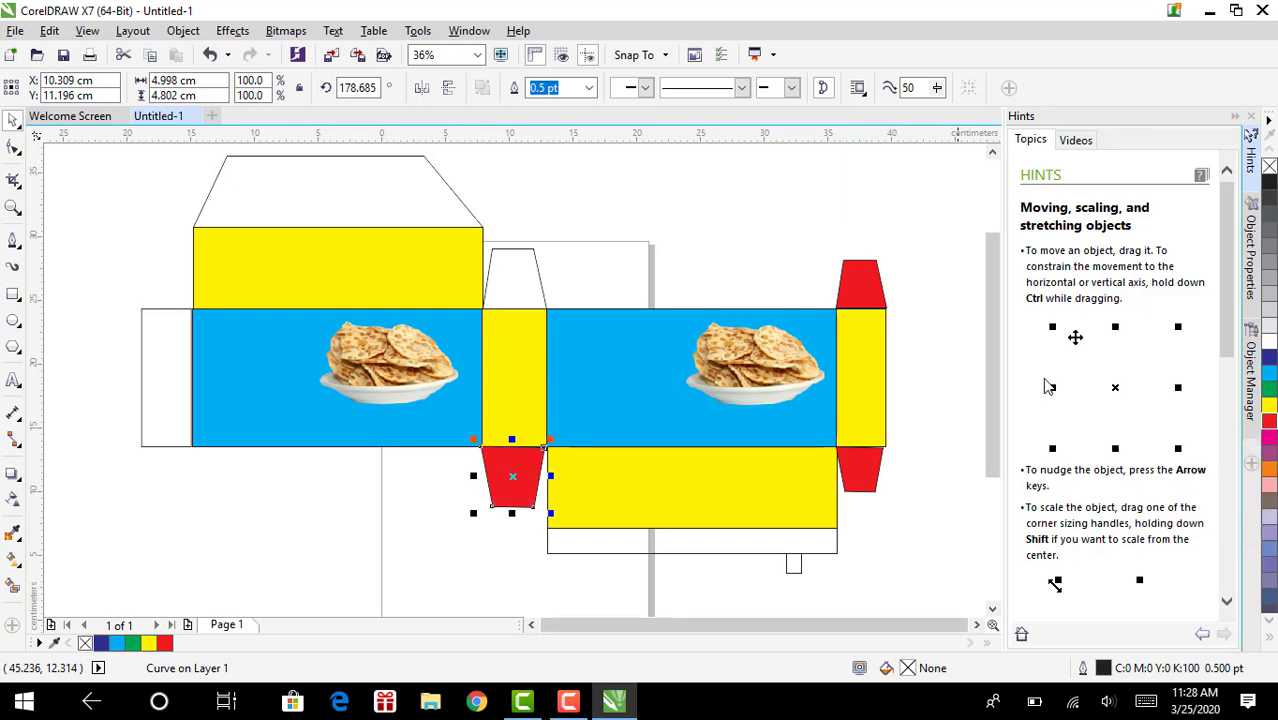
Fill the upper flap of the middle side panel and the narrow strip at the far left with yellow
left_click(508, 285)
left_click(1269, 410)
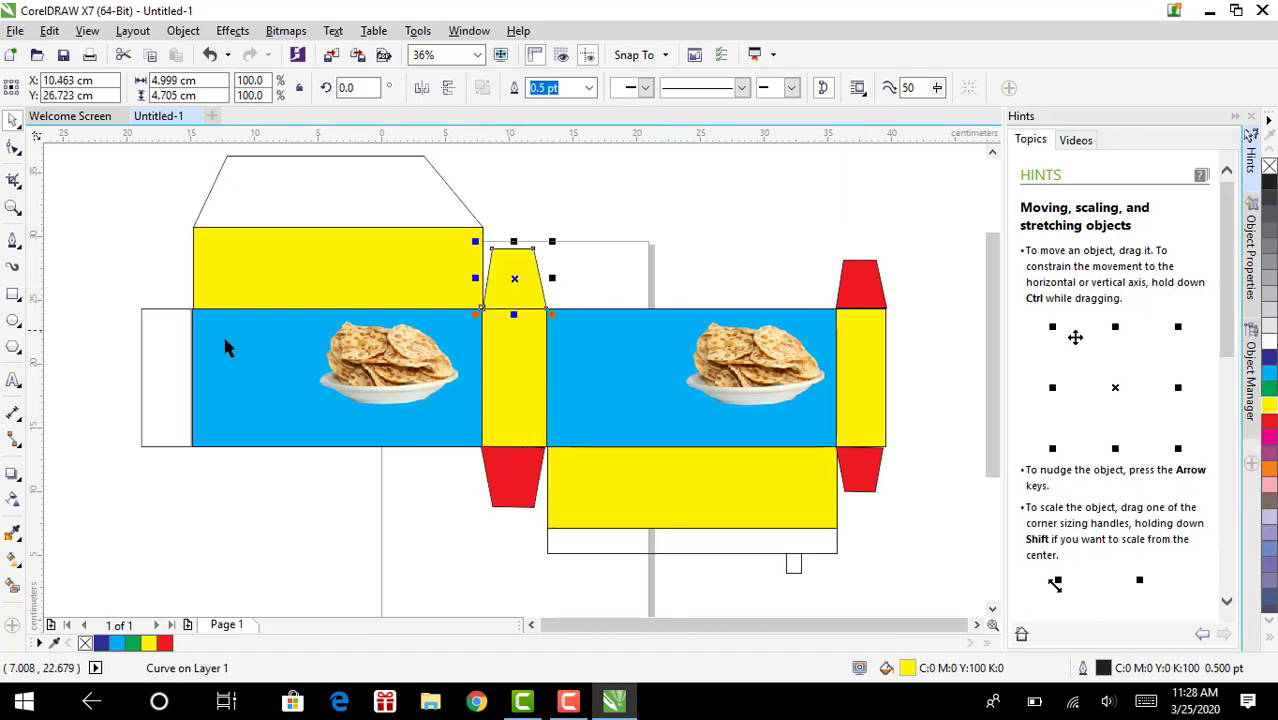
left_click(158, 354)
left_click(1265, 410)
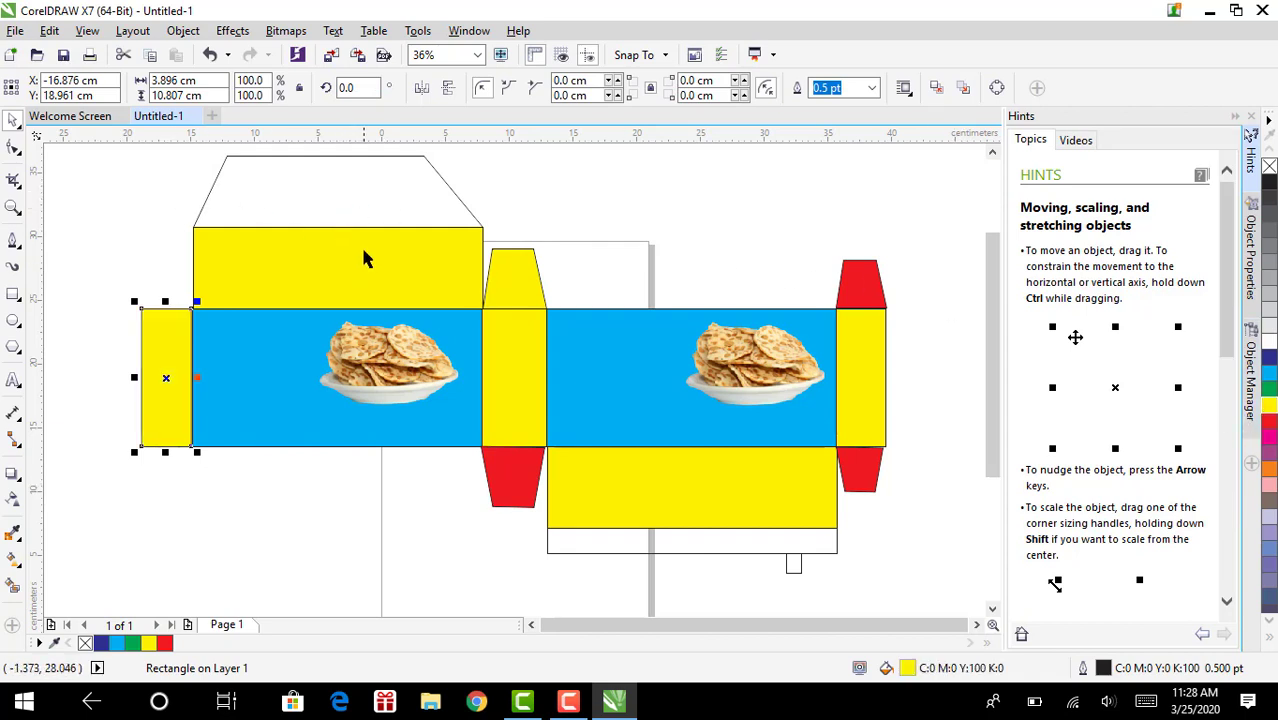
Add the text "Kripik Tempe" in the empty area below the left large panel and enlarge it to about 10.3 cm wide
left_click(13, 380)
left_click(151, 528)
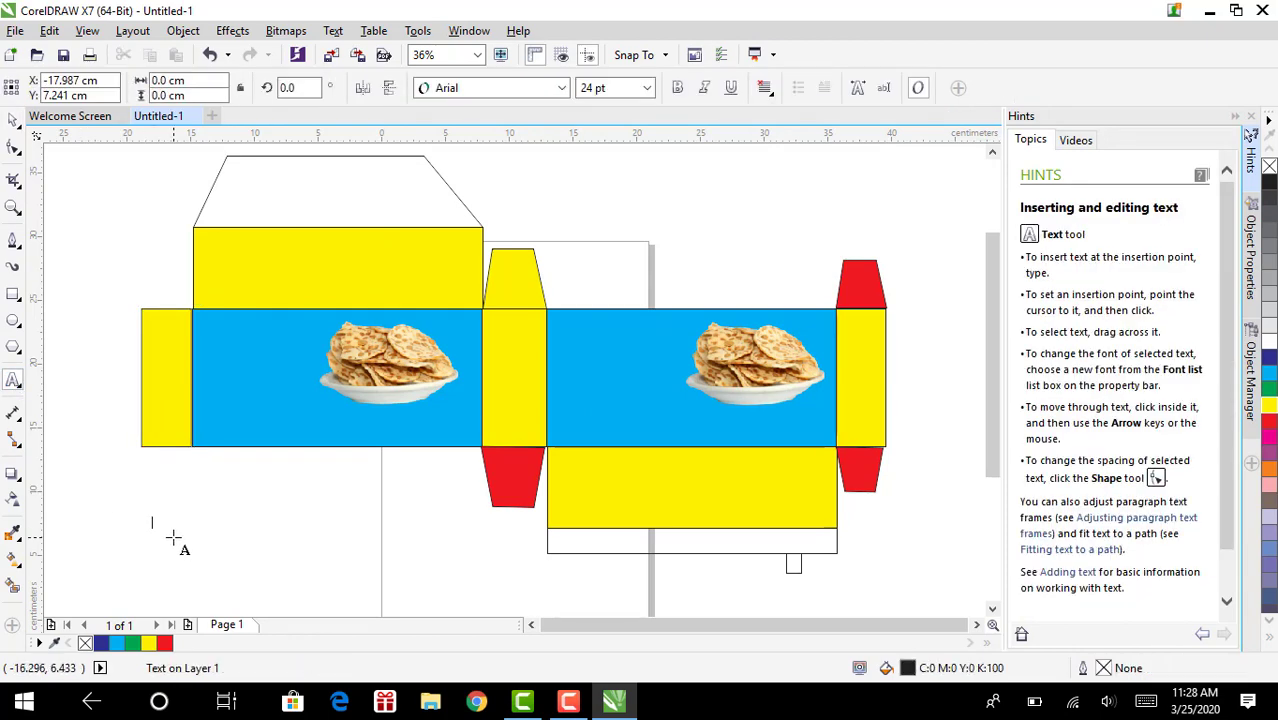
type("K")
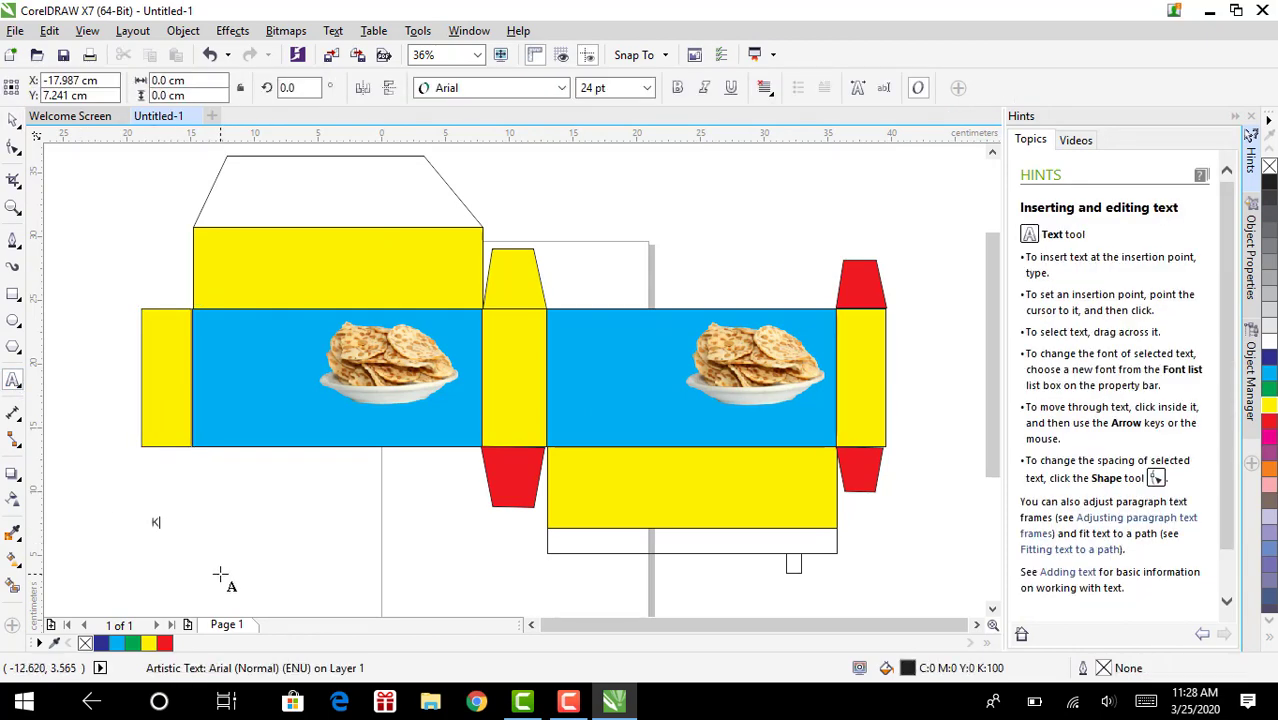
type("ripik Tempe")
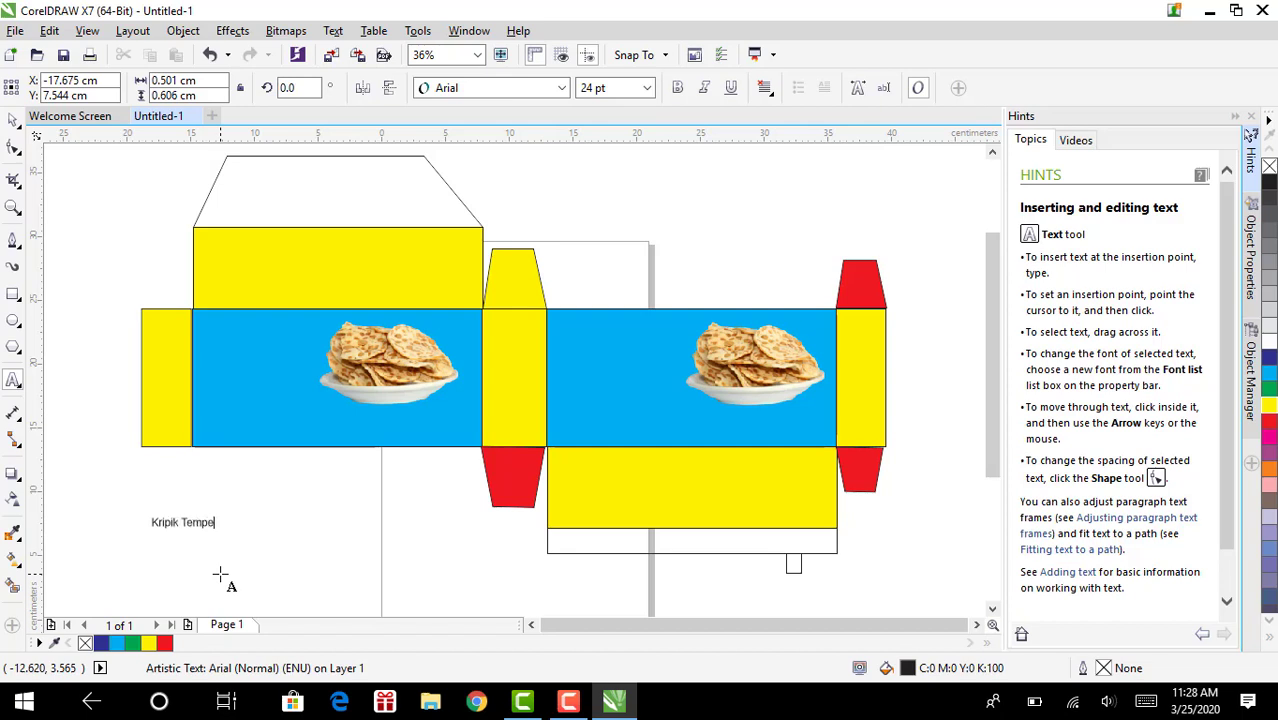
key("Escape")
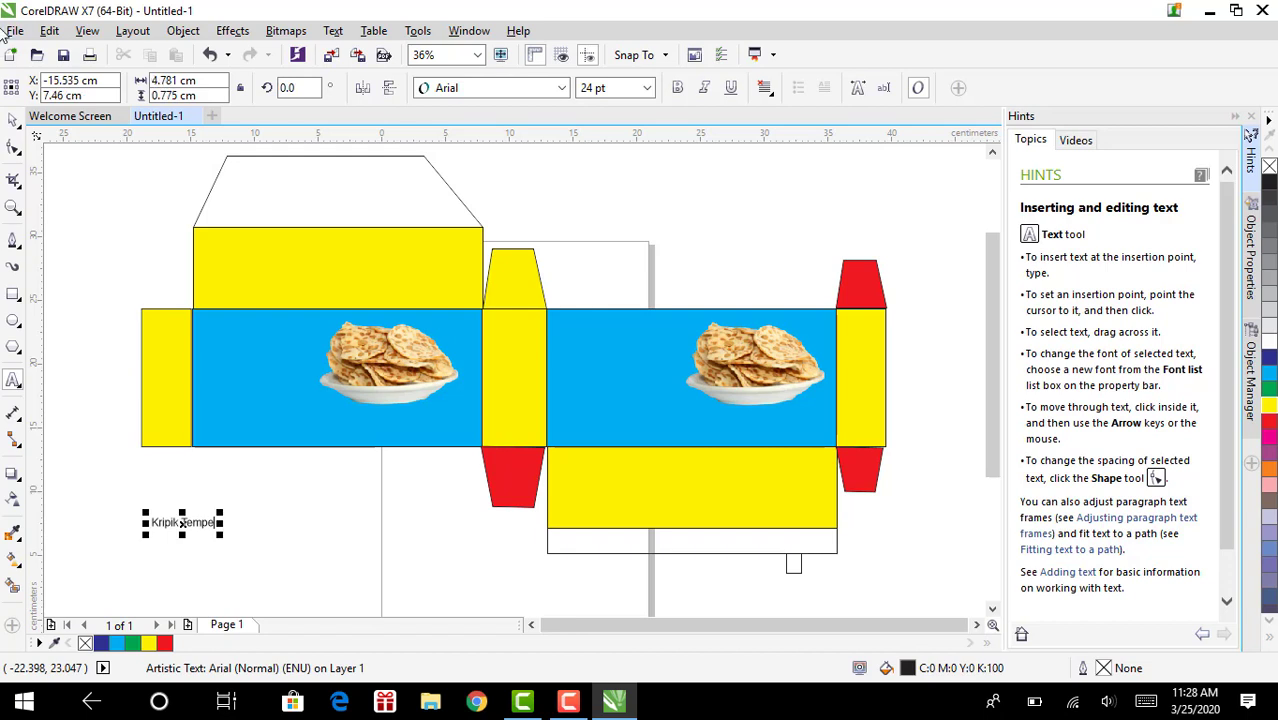
left_click(10, 120)
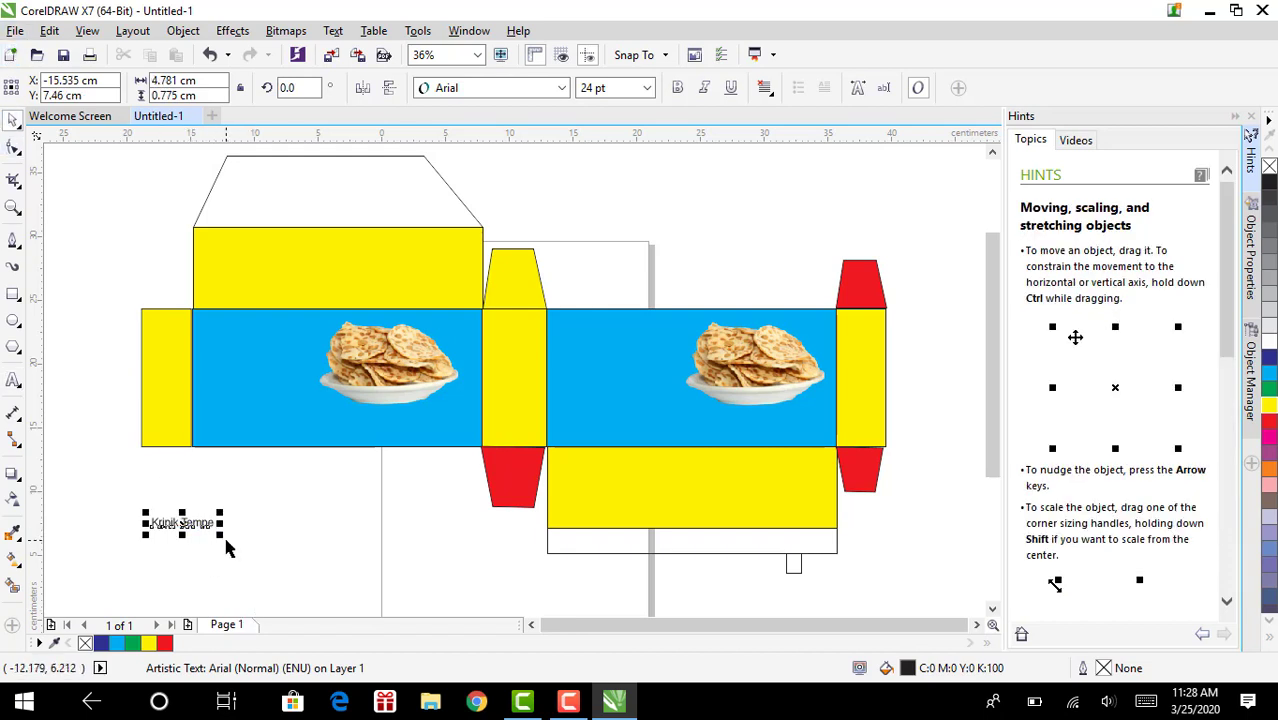
left_click_drag(224, 538, 292, 545)
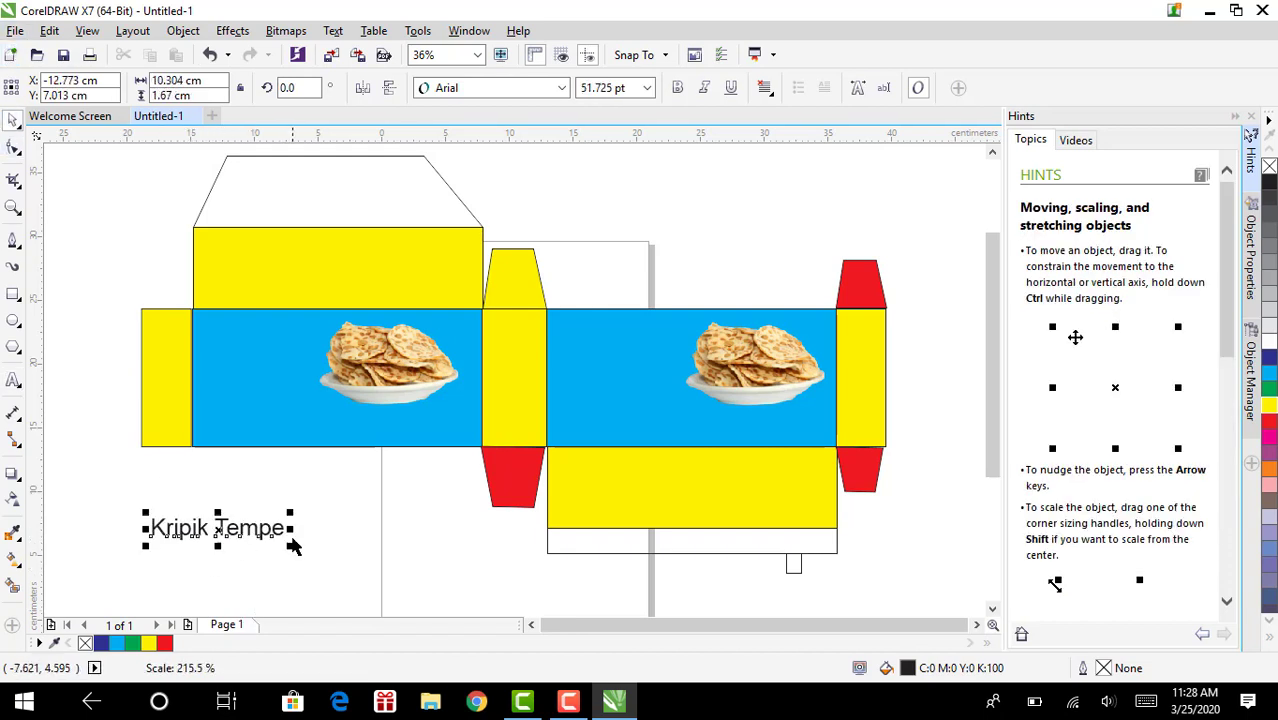
Set the Kripik Tempe text in the Blackadder ITC font and enlarge it to about 14.5 cm wide
left_click(290, 540)
left_click(288, 538)
left_click(287, 536)
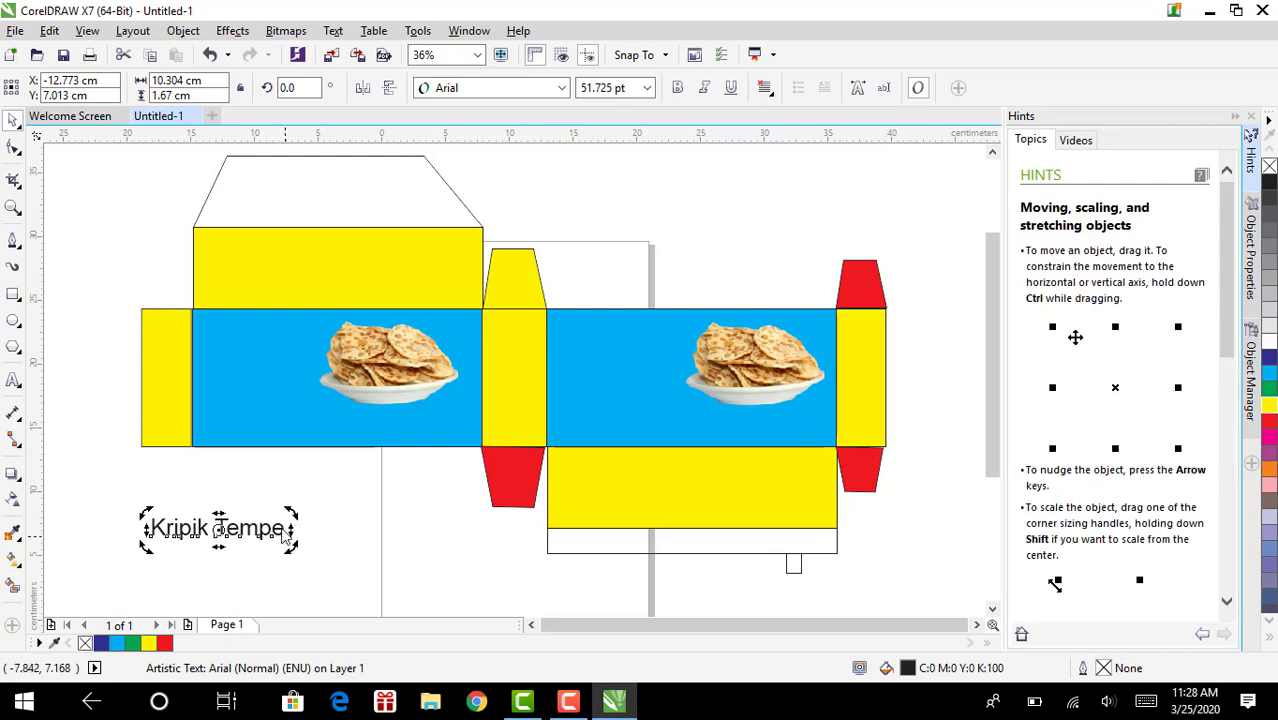
double_click(287, 536)
left_click_drag(287, 536, 130, 530)
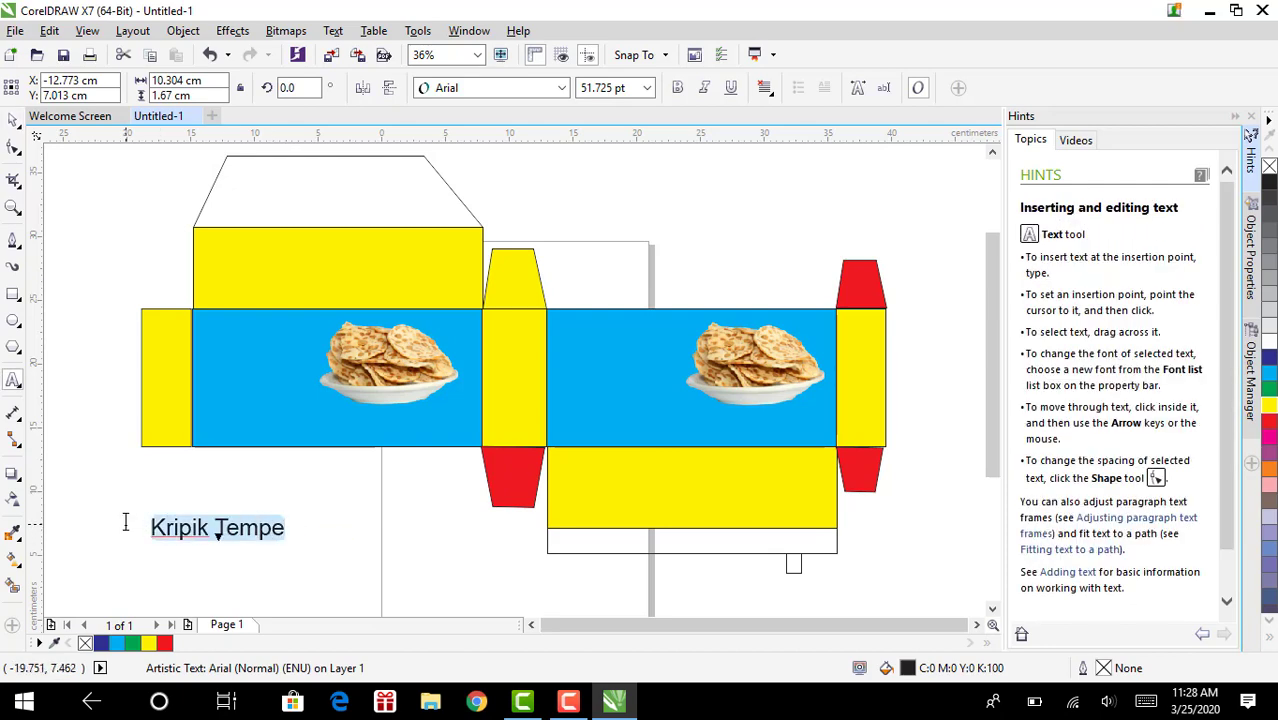
left_click(562, 88)
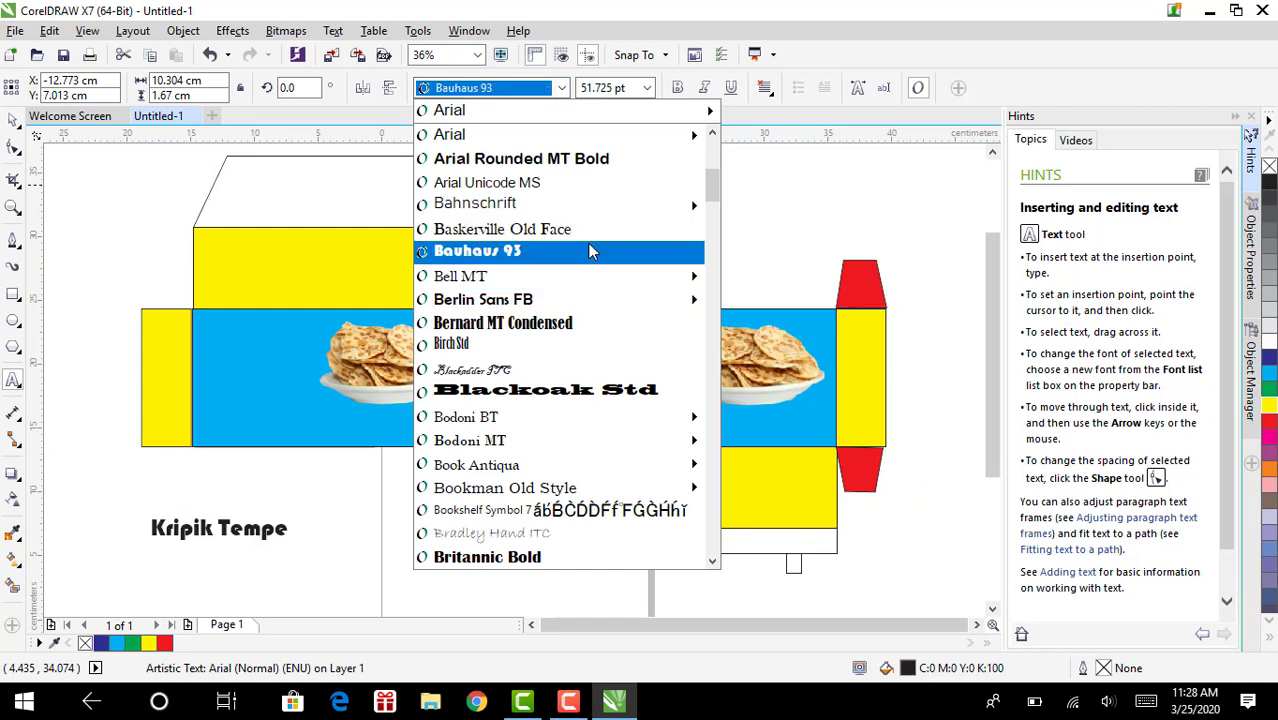
left_click(588, 369)
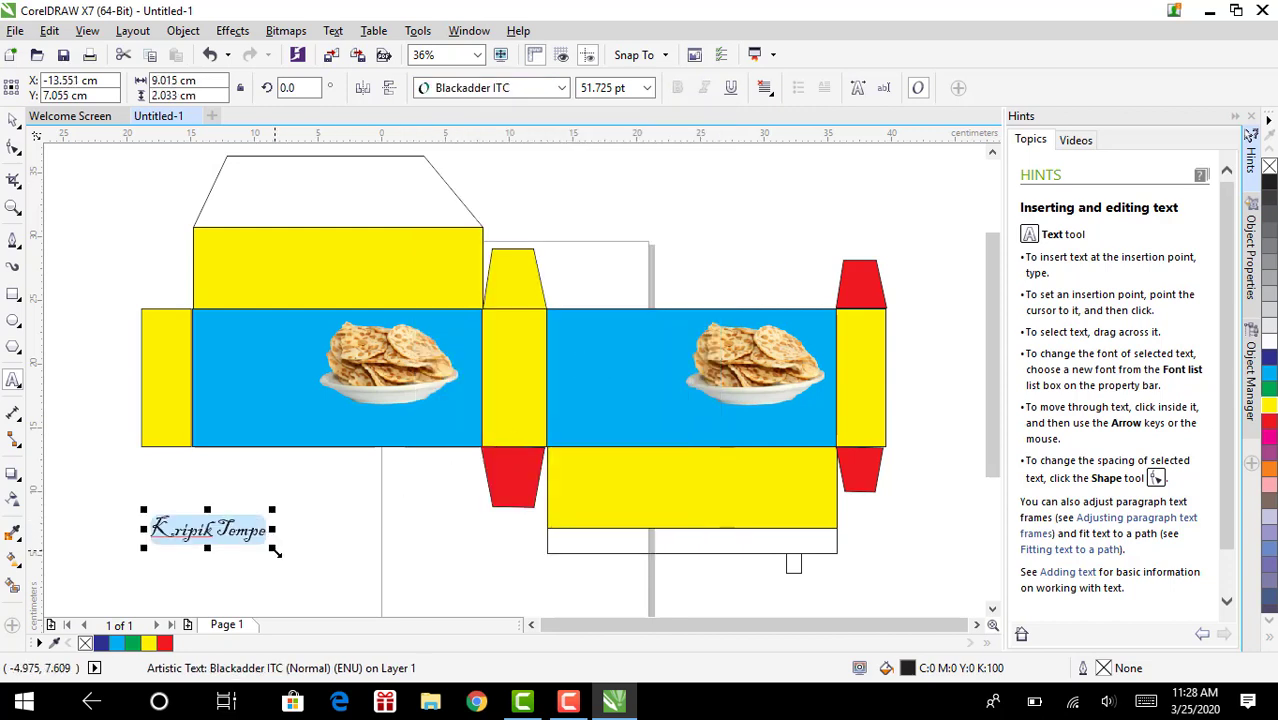
left_click_drag(275, 550, 320, 580)
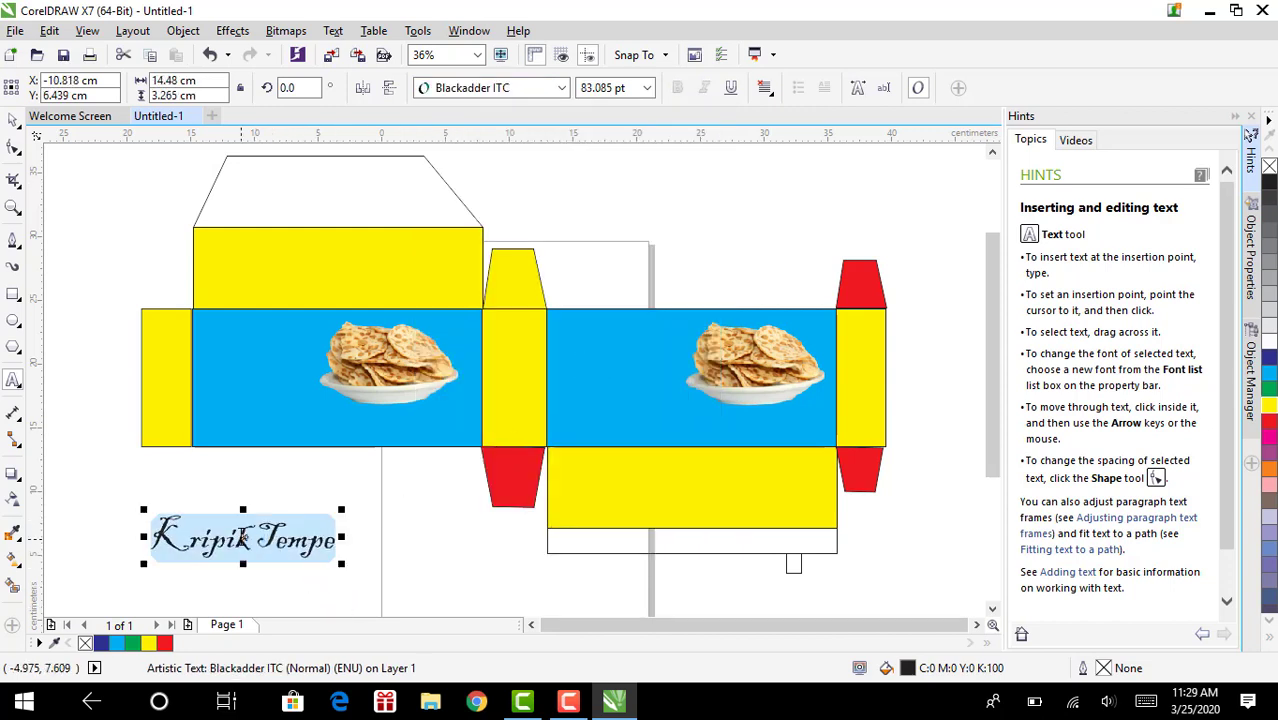
Move the Kripik Tempe text to the lower part of the right large panel and copy it toward the left large panel
left_click_drag(242, 539, 662, 420)
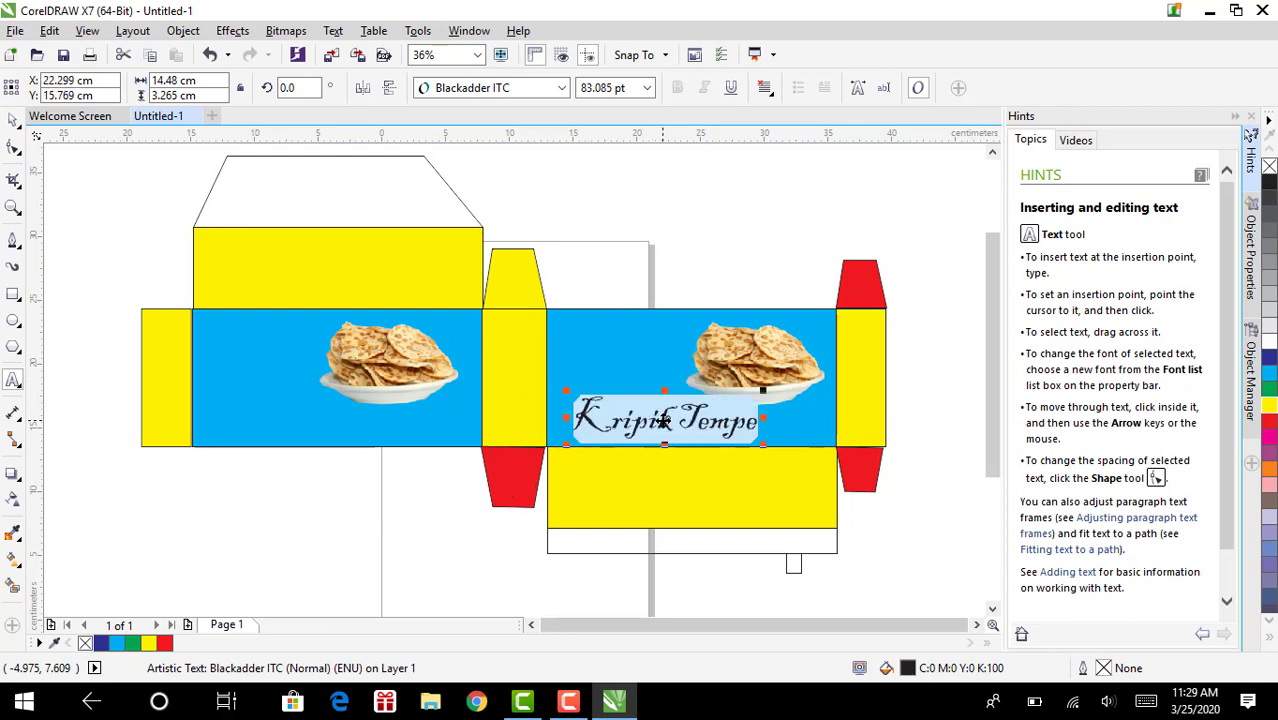
right_click(390, 437)
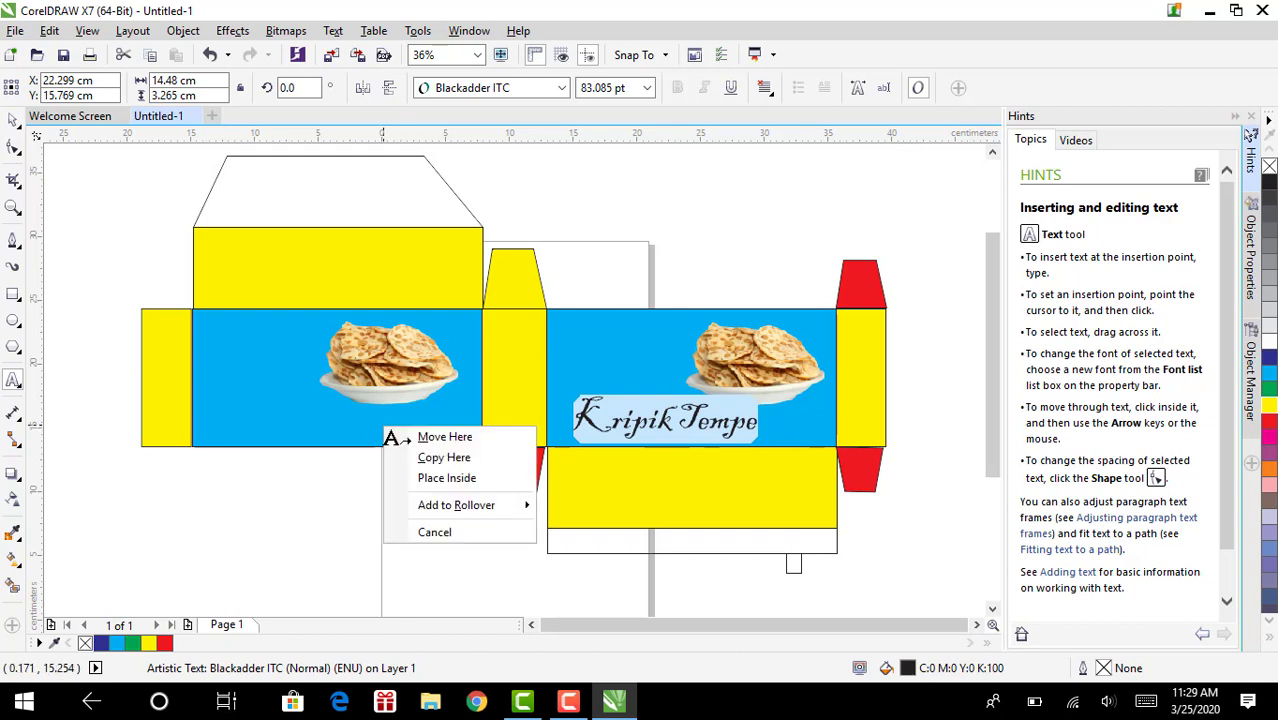
left_click(479, 455)
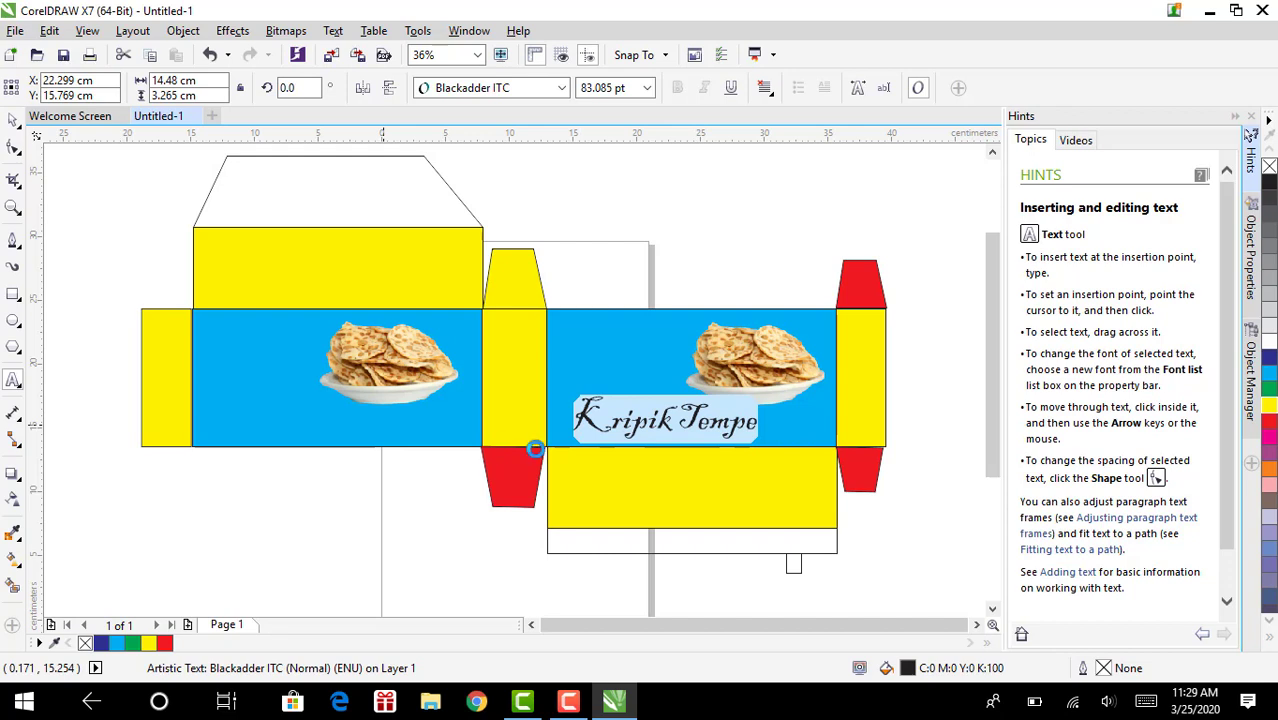
left_click_drag(626, 425, 468, 361)
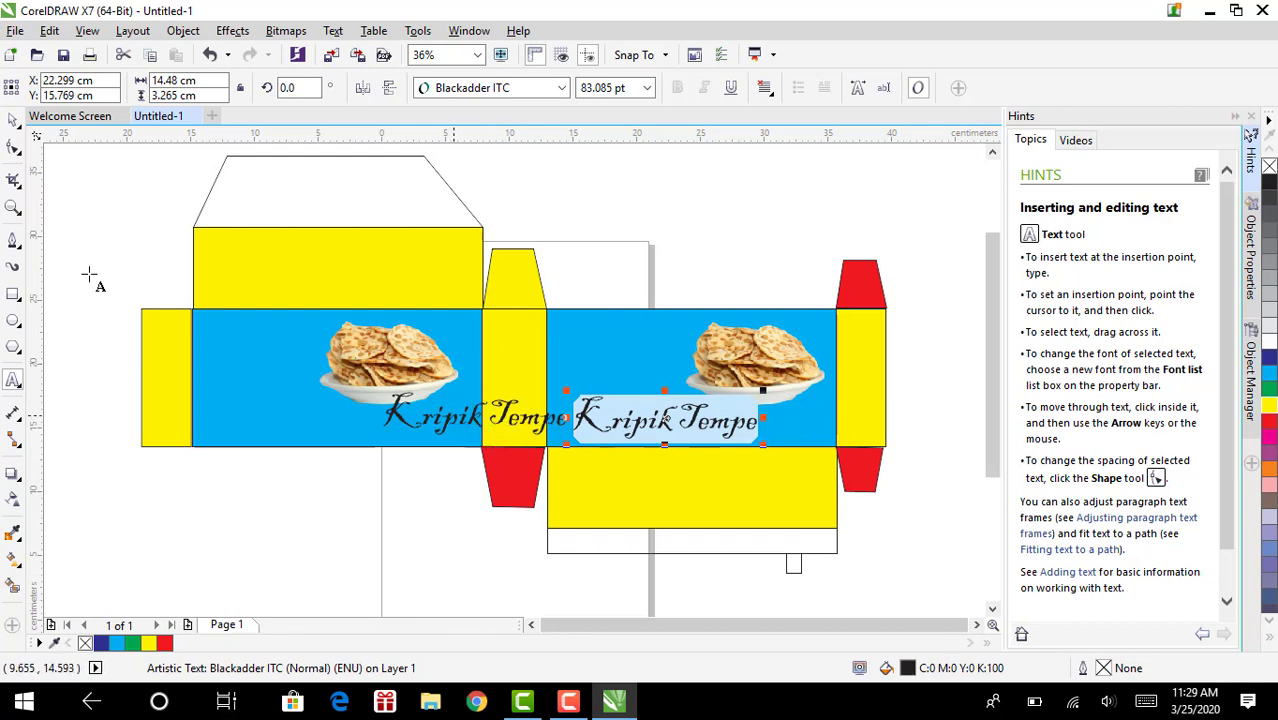
Move the copied Kripik Tempe text to the lower left of the left large panel and shift that panel's food image slightly right
left_click(13, 119)
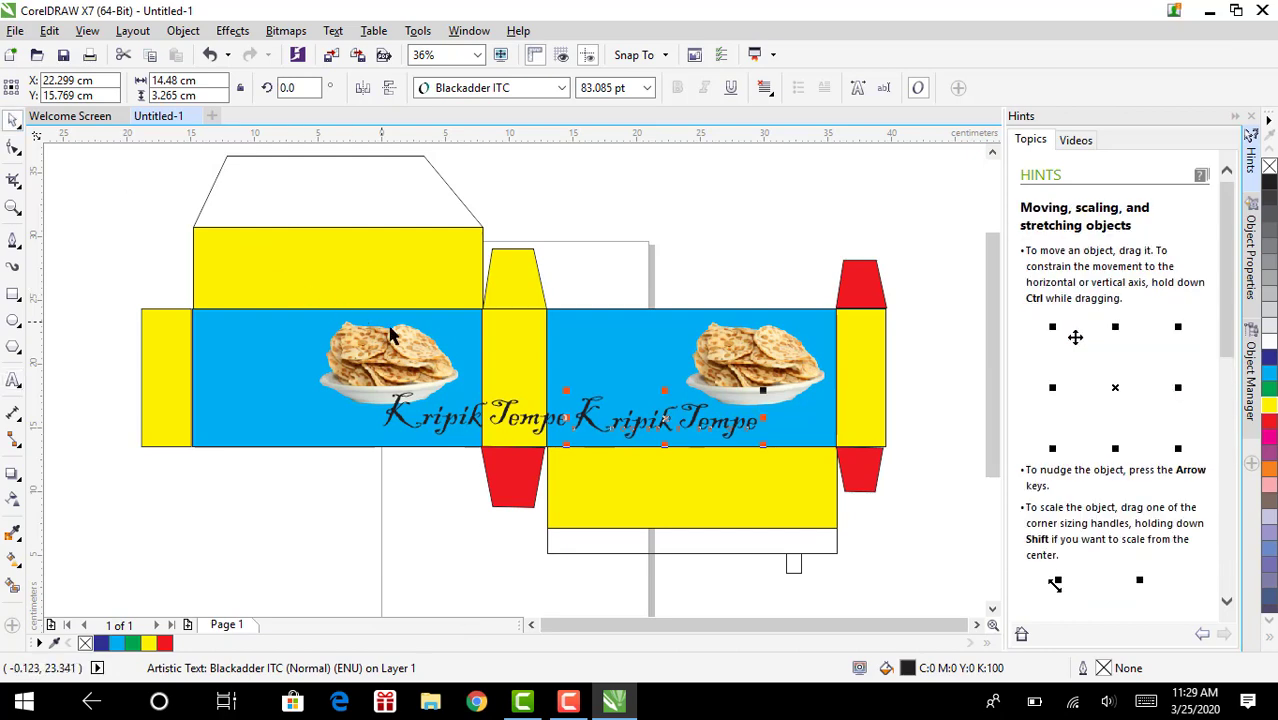
left_click(476, 434)
left_click(486, 425)
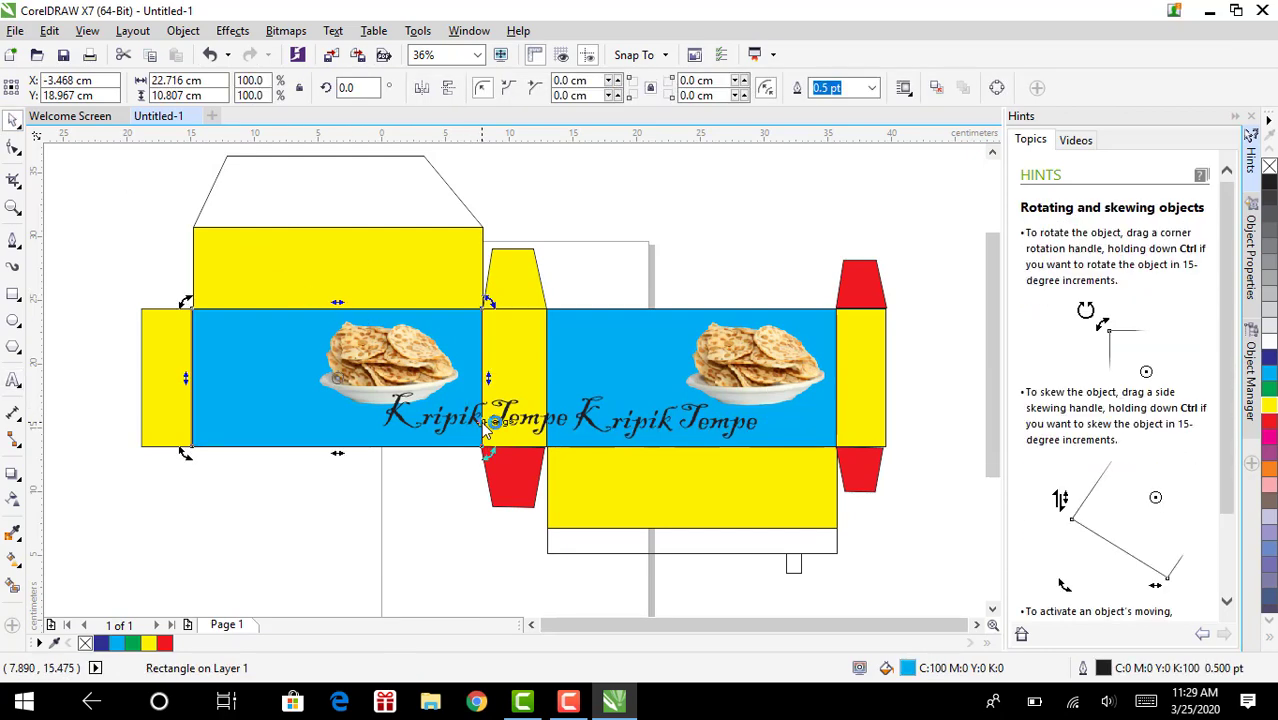
left_click(482, 423)
left_click(478, 421)
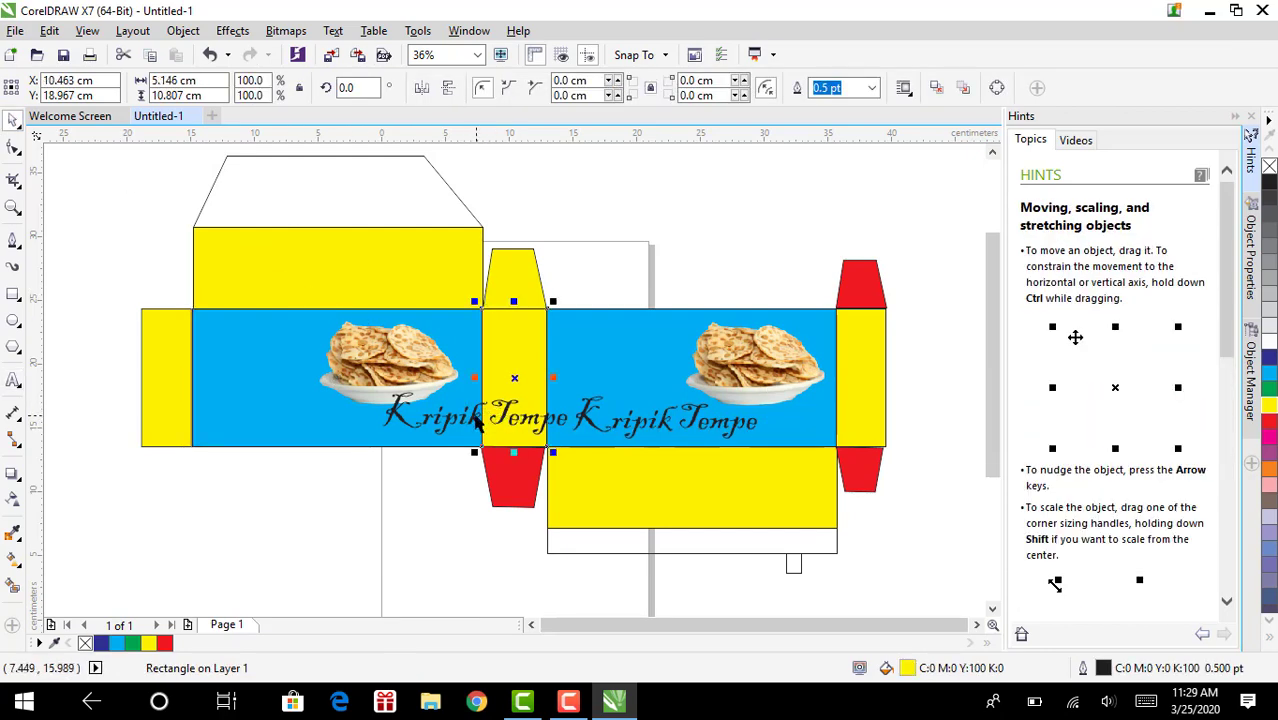
left_click(478, 421)
left_click_drag(450, 417, 293, 423)
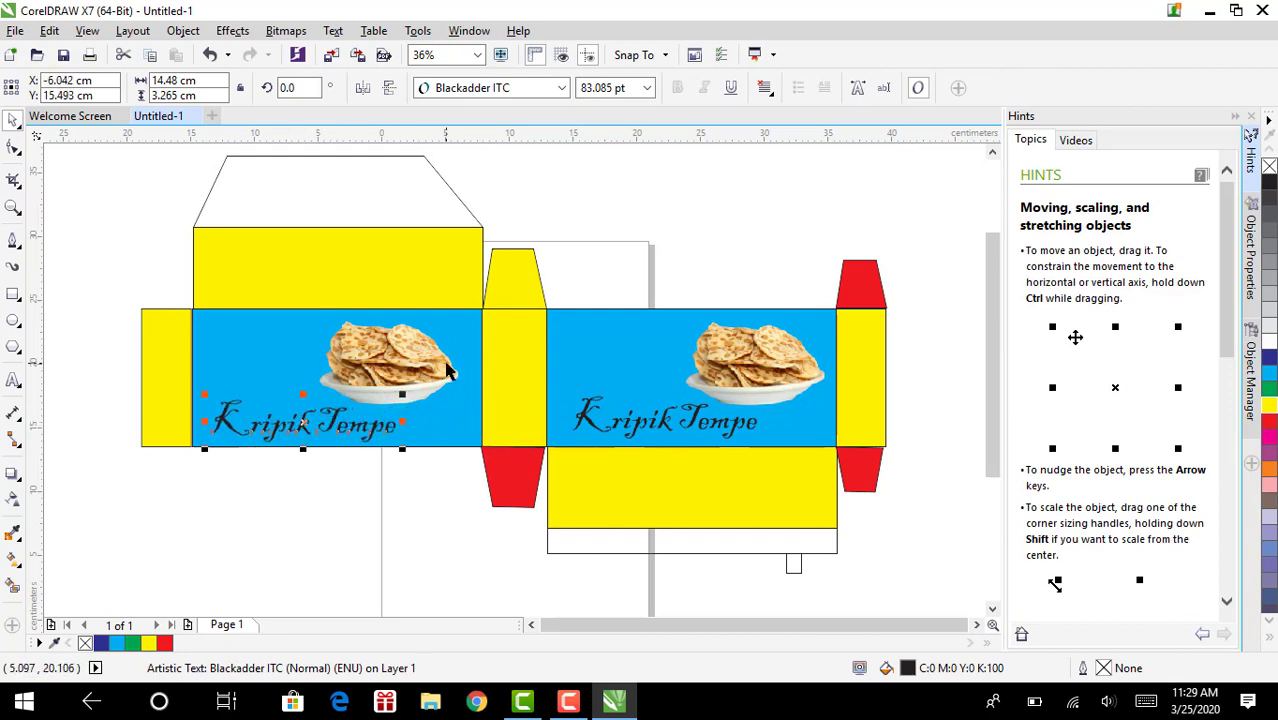
left_click_drag(432, 369, 426, 367)
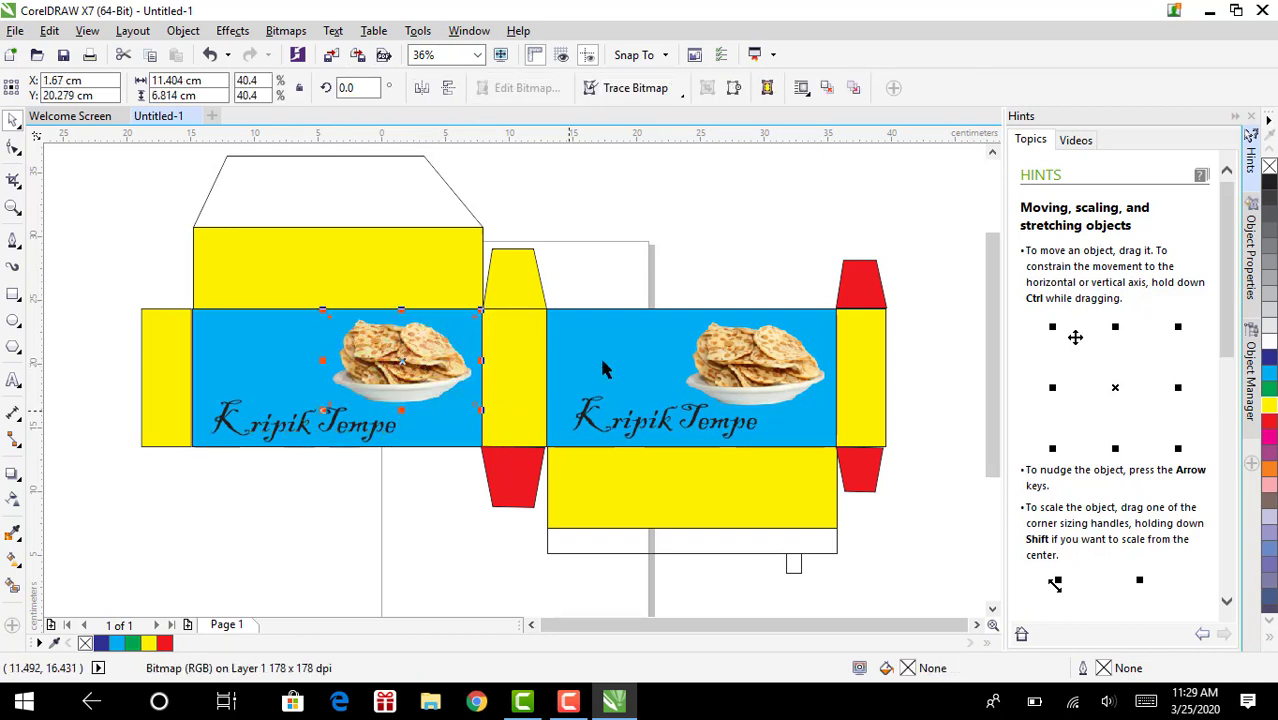
left_click(733, 205)
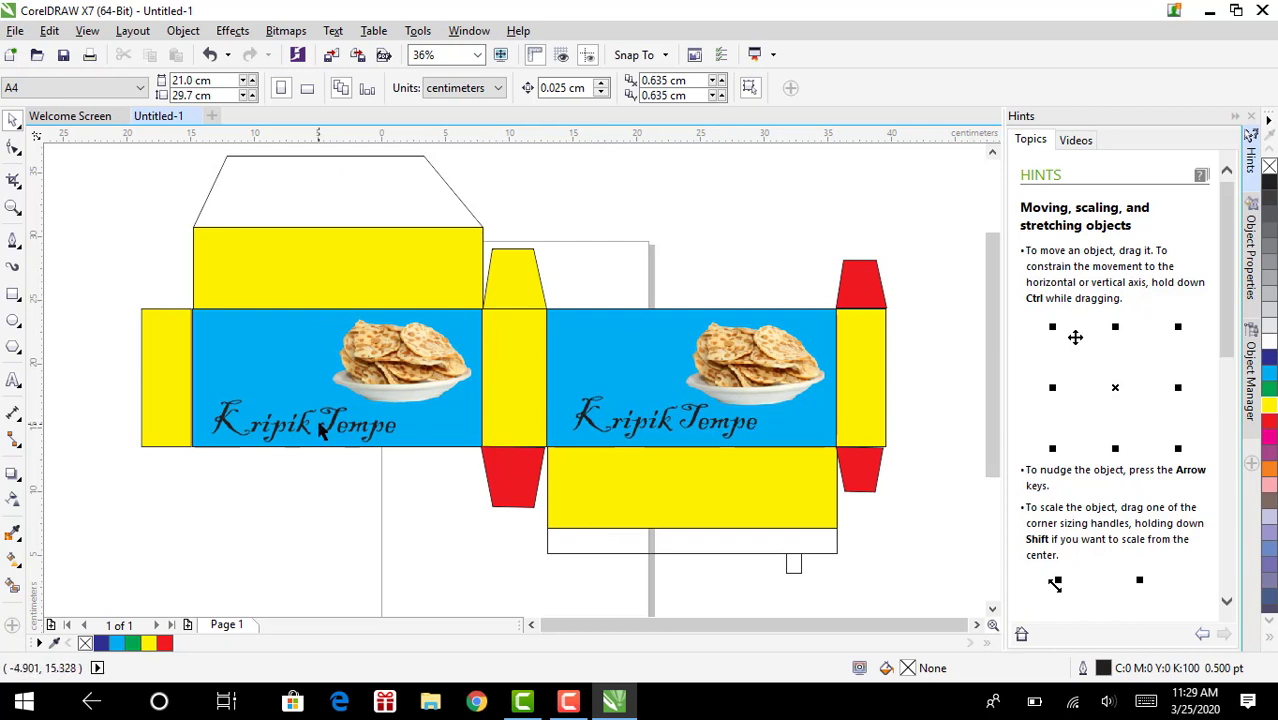